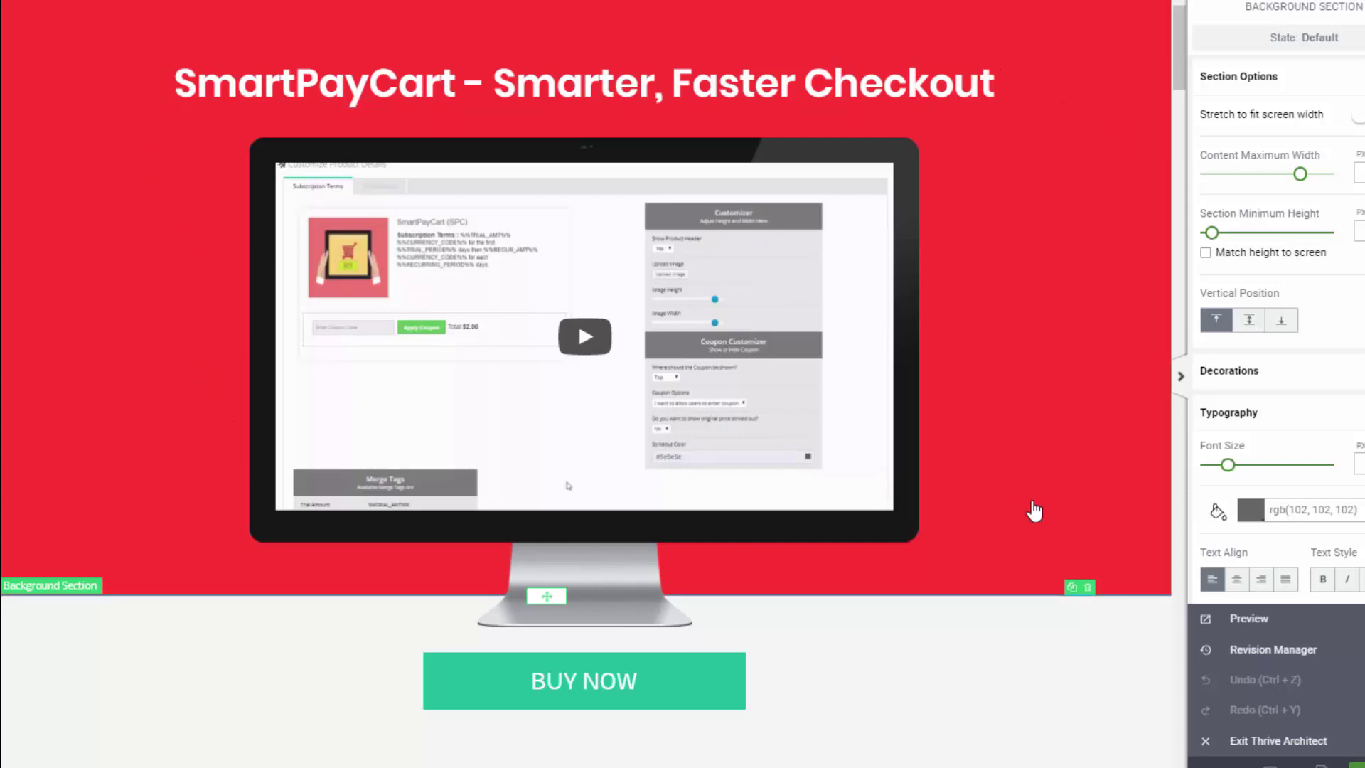
scroll(284, 419, "down", 3)
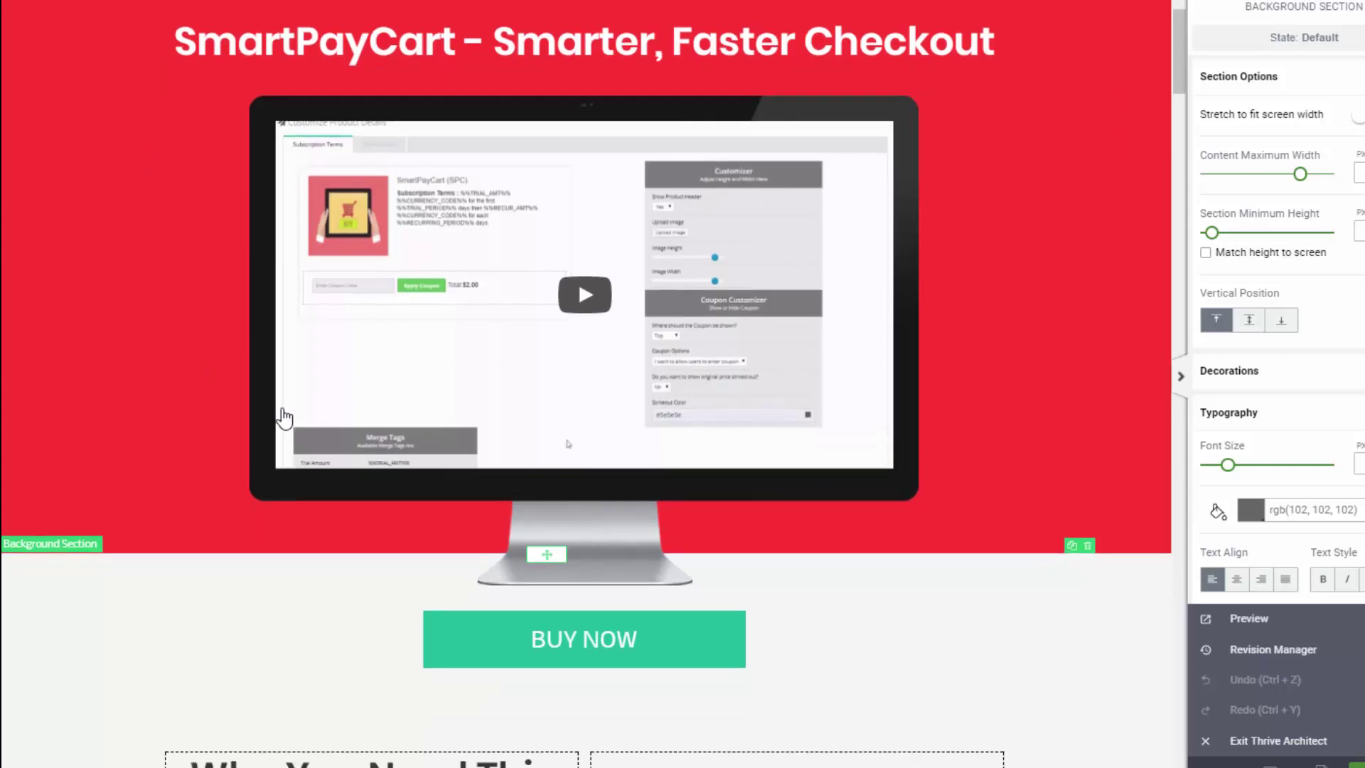
scroll(274, 465, "down", 4)
scroll(698, 534, "down", 2)
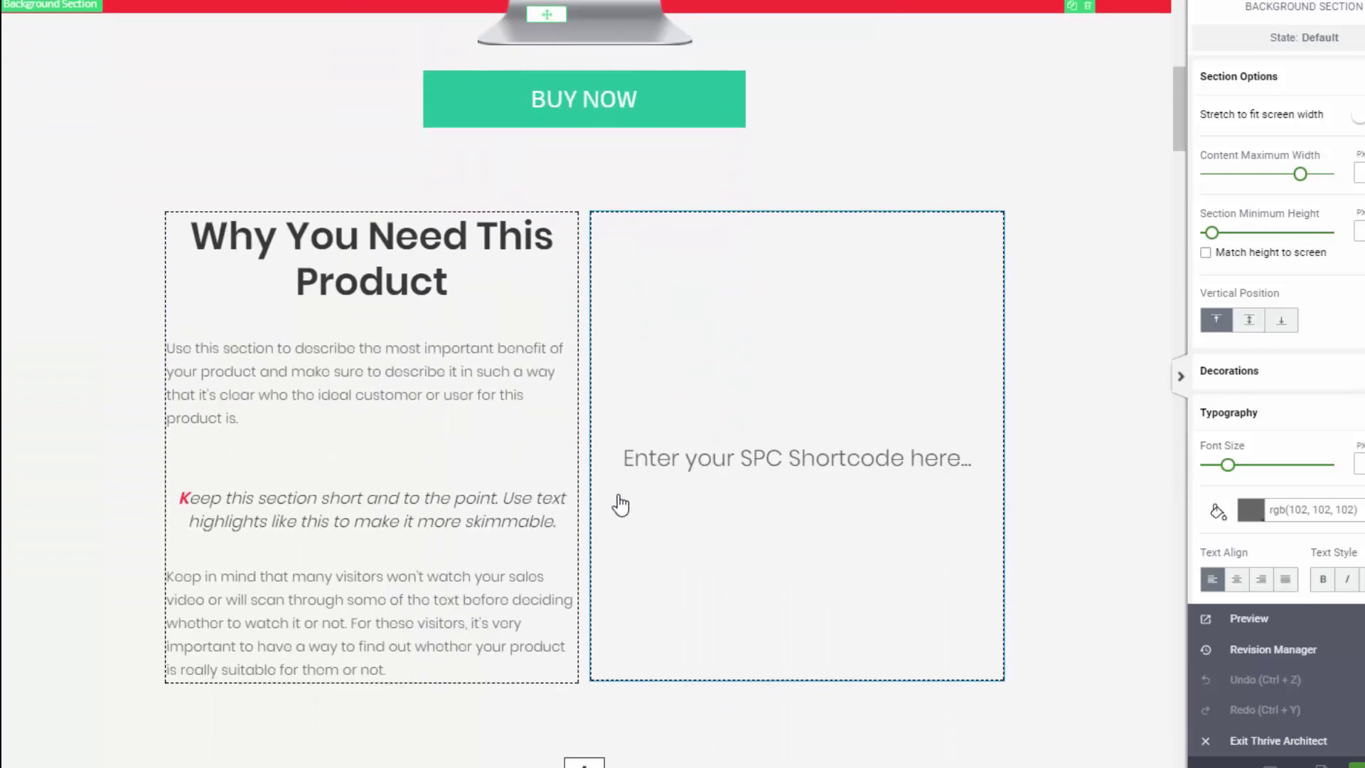
scroll(548, 488, "up", 4)
scroll(625, 445, "down", 3)
scroll(533, 207, "up", 1)
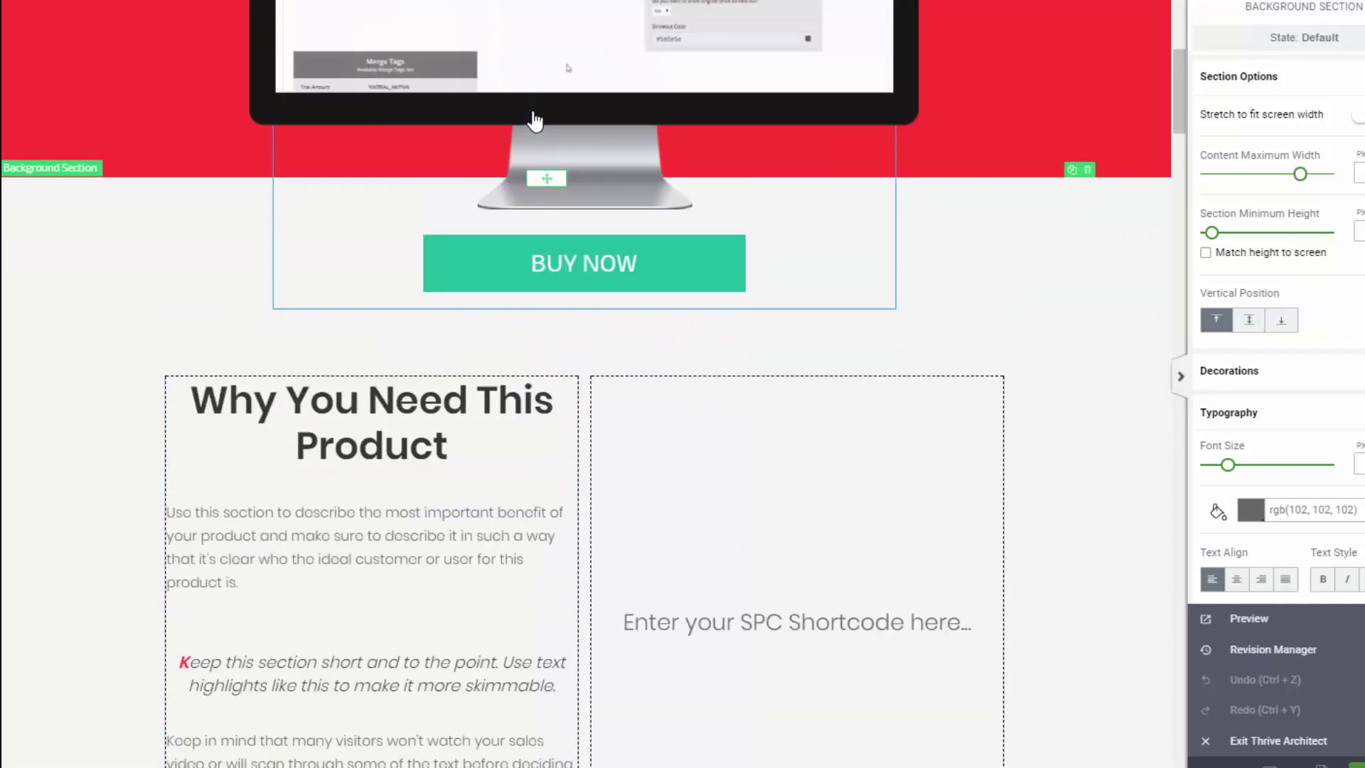
scroll(558, 545, "down", 10)
scroll(612, 605, "up", 5)
scroll(612, 606, "up", 3)
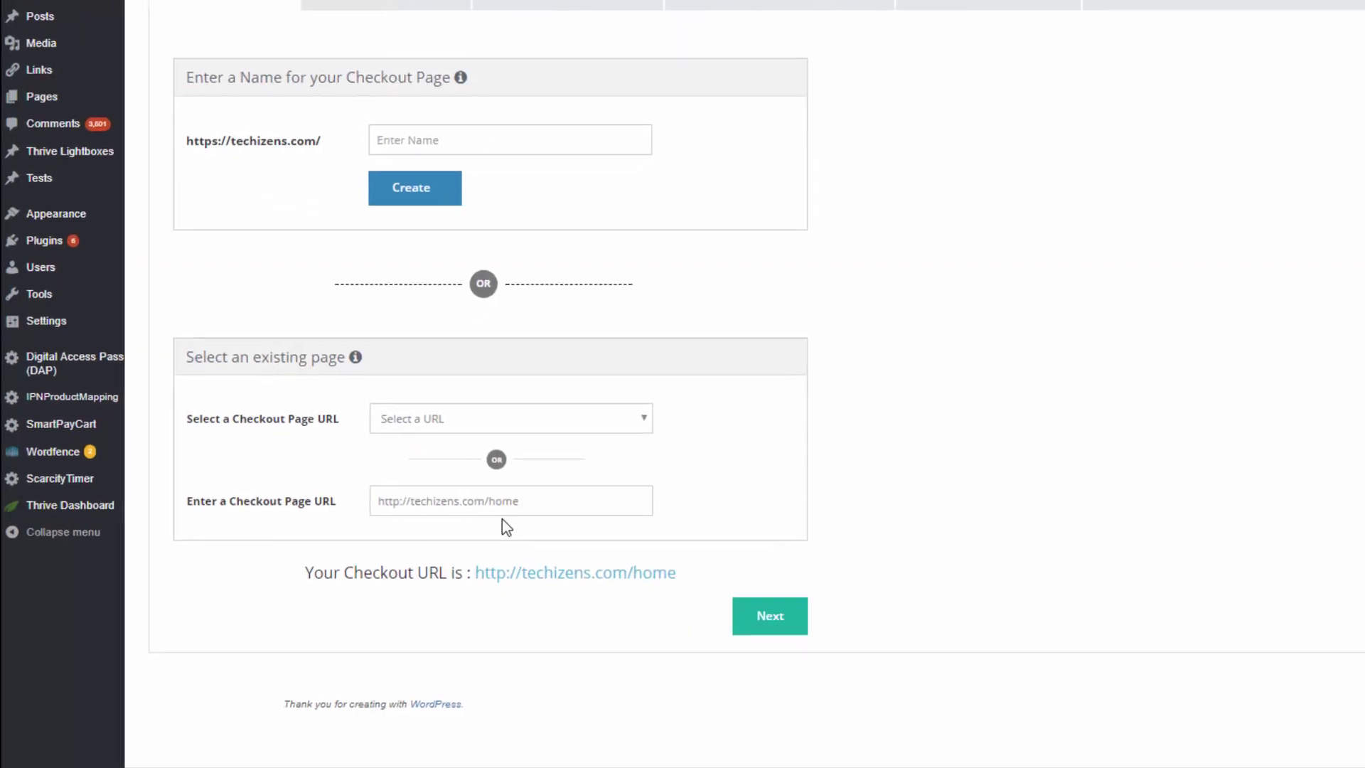
left_click(636, 476)
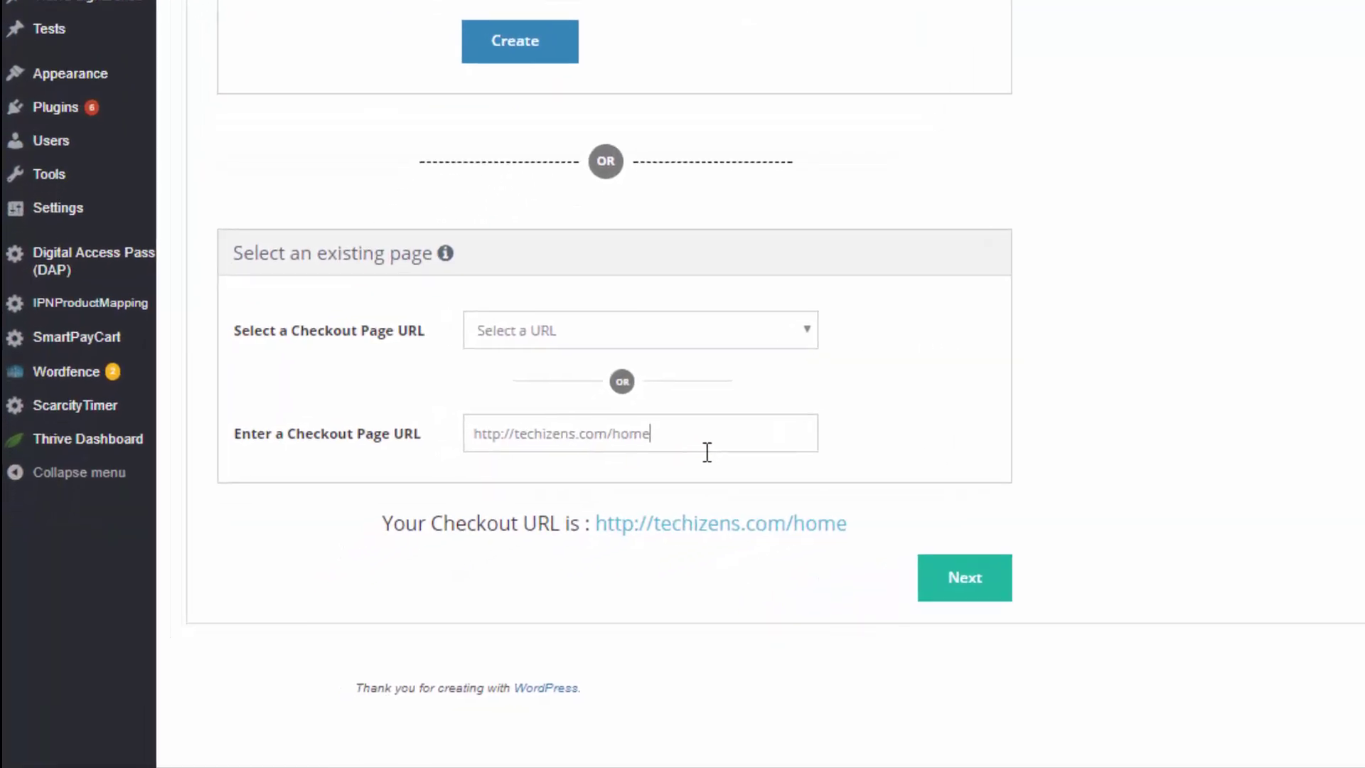
left_click_drag(810, 412, 485, 414)
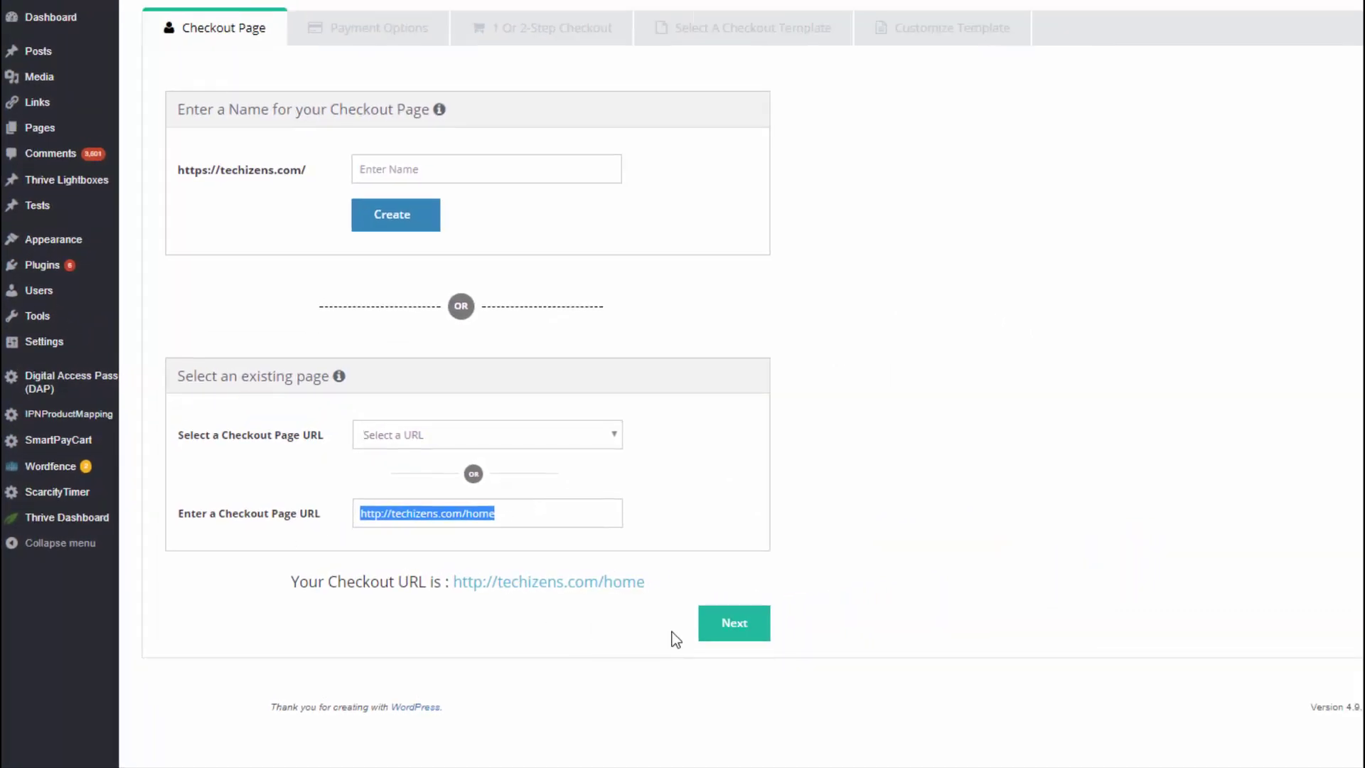
left_click(740, 635)
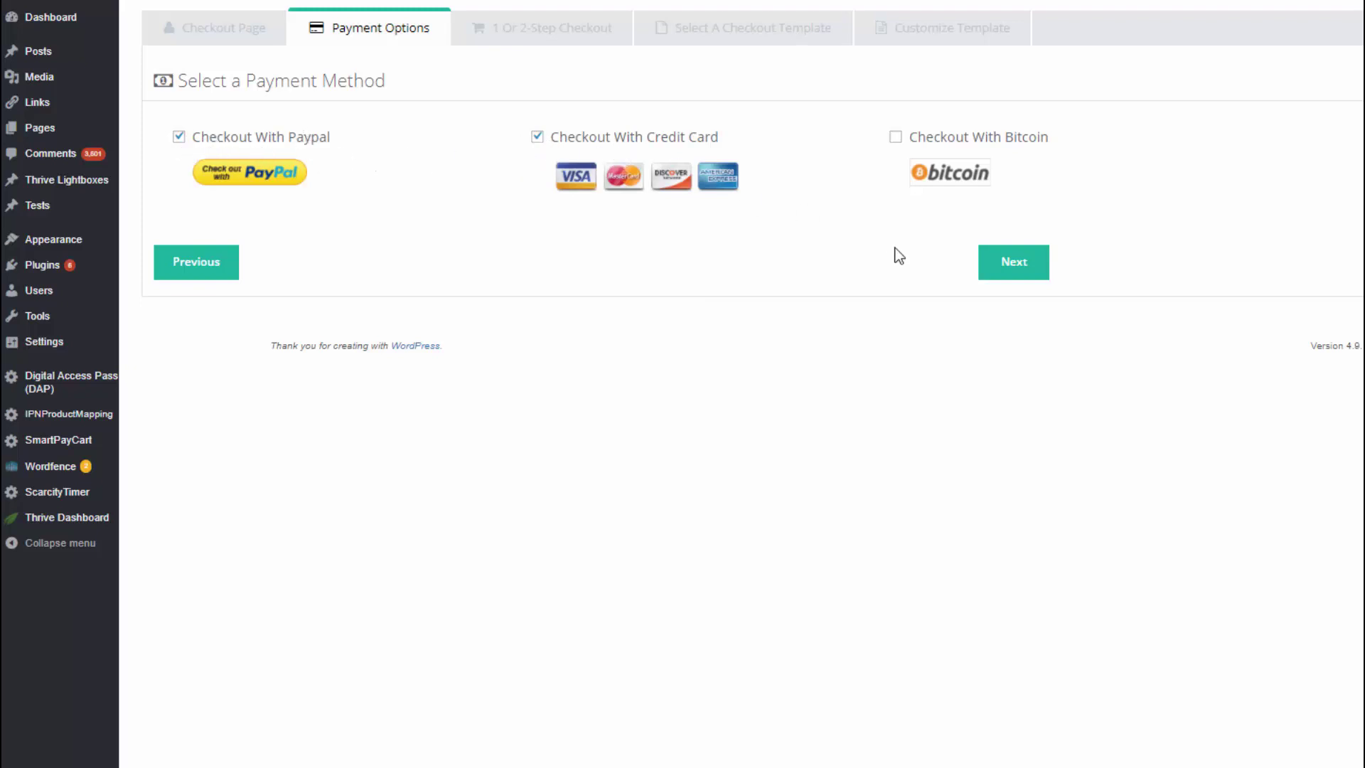
Keep PayPal and credit card with 2-step checkout, and choose Template1 to customize.
left_click(1013, 263)
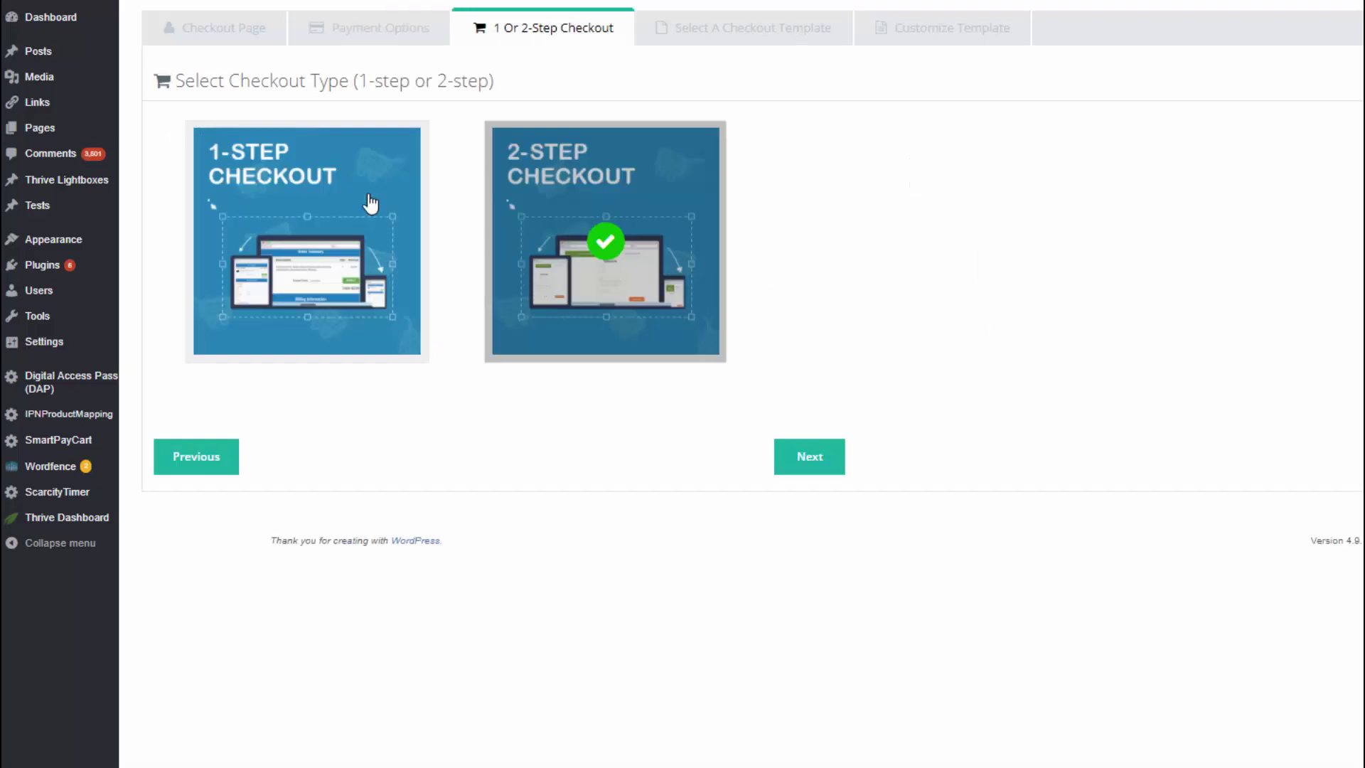
left_click(777, 47)
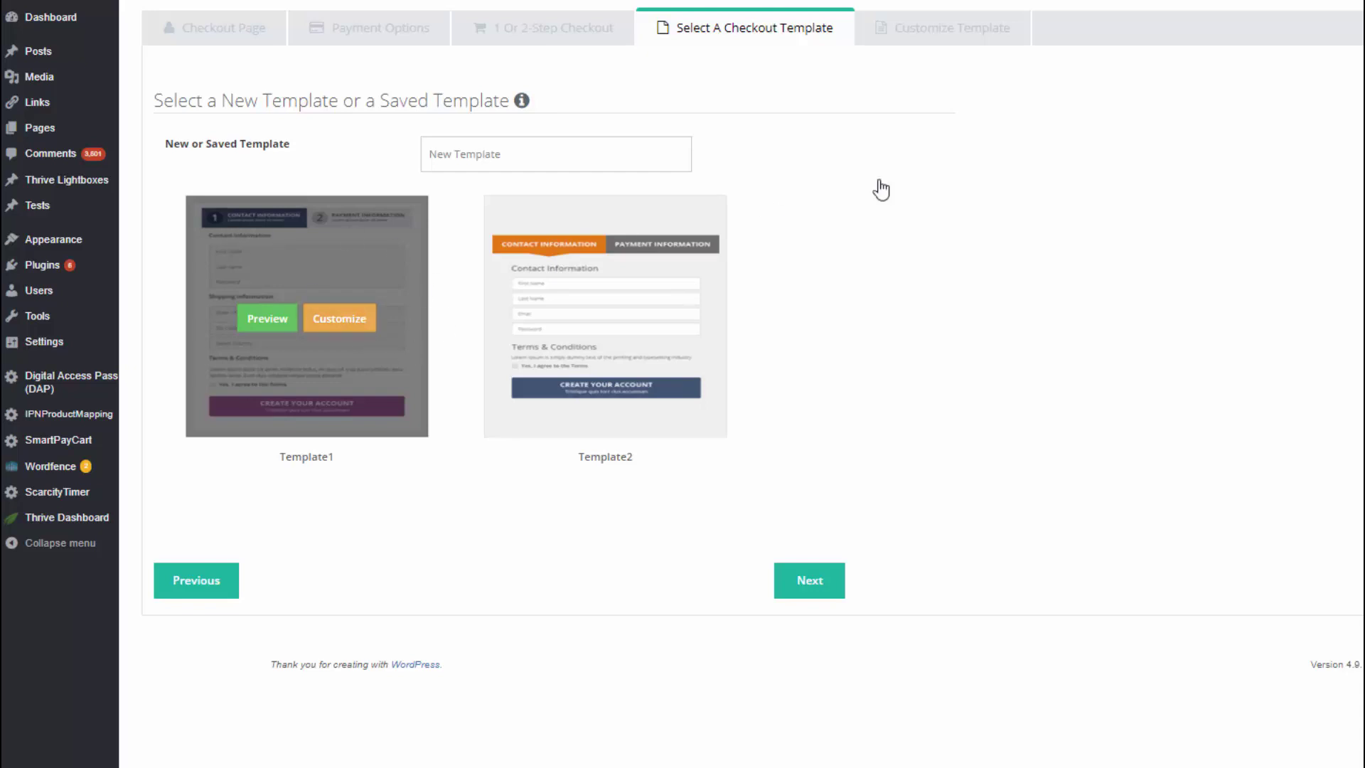
left_click(362, 327)
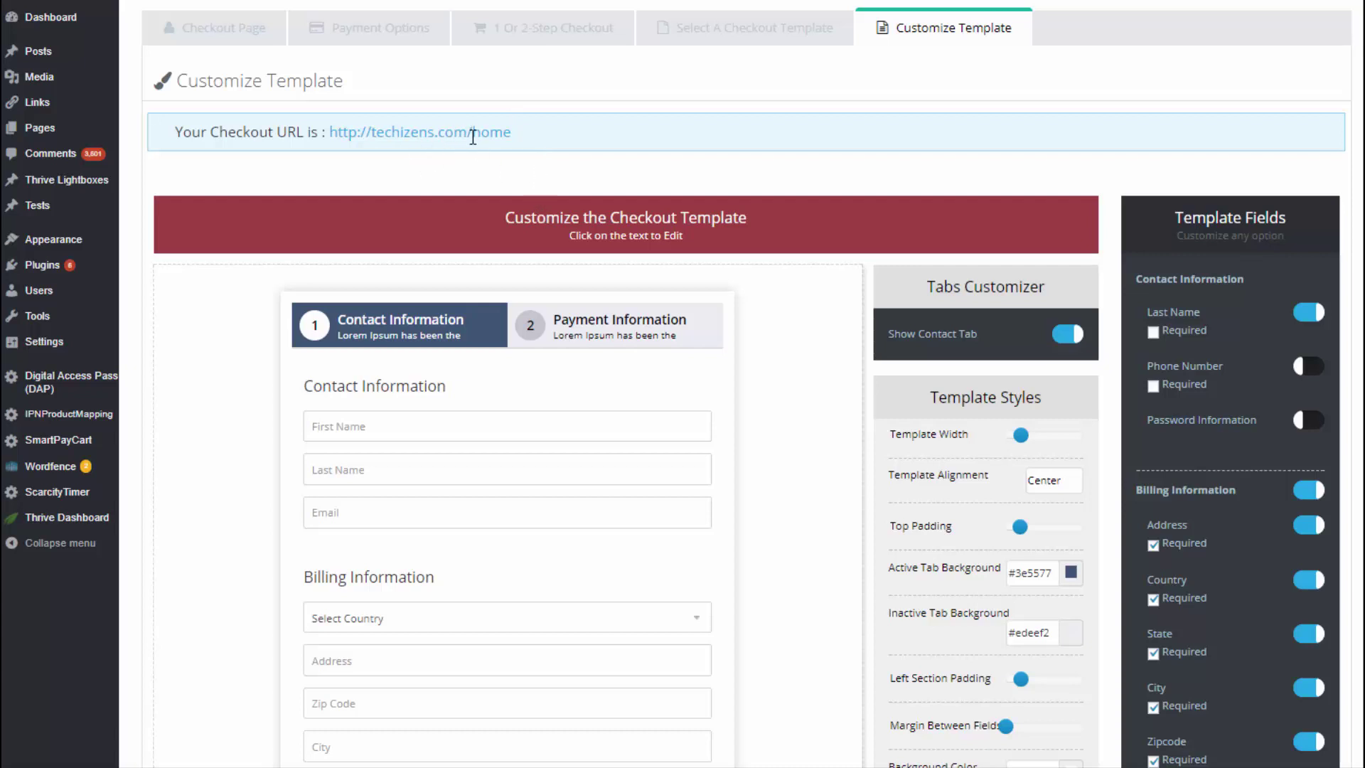
scroll(237, 292, "down", 1)
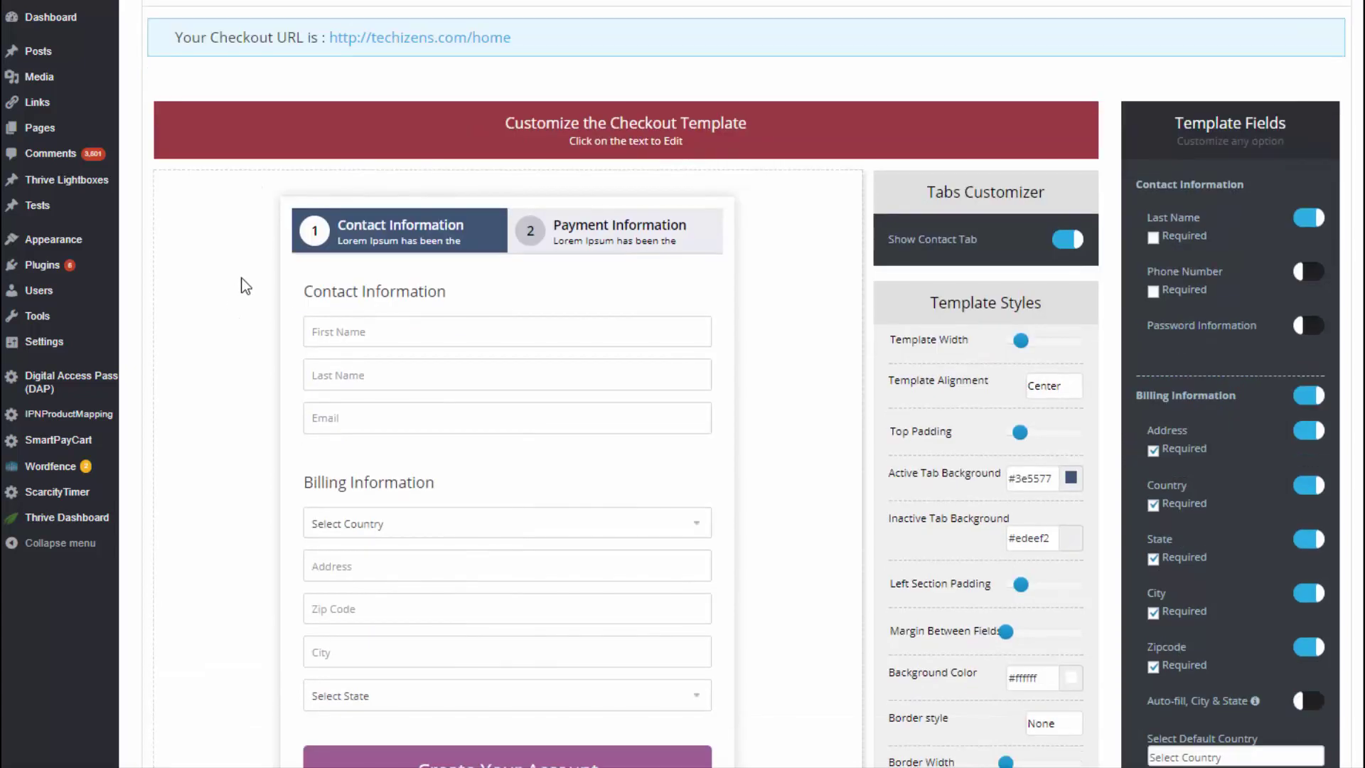
scroll(259, 275, "down", 1)
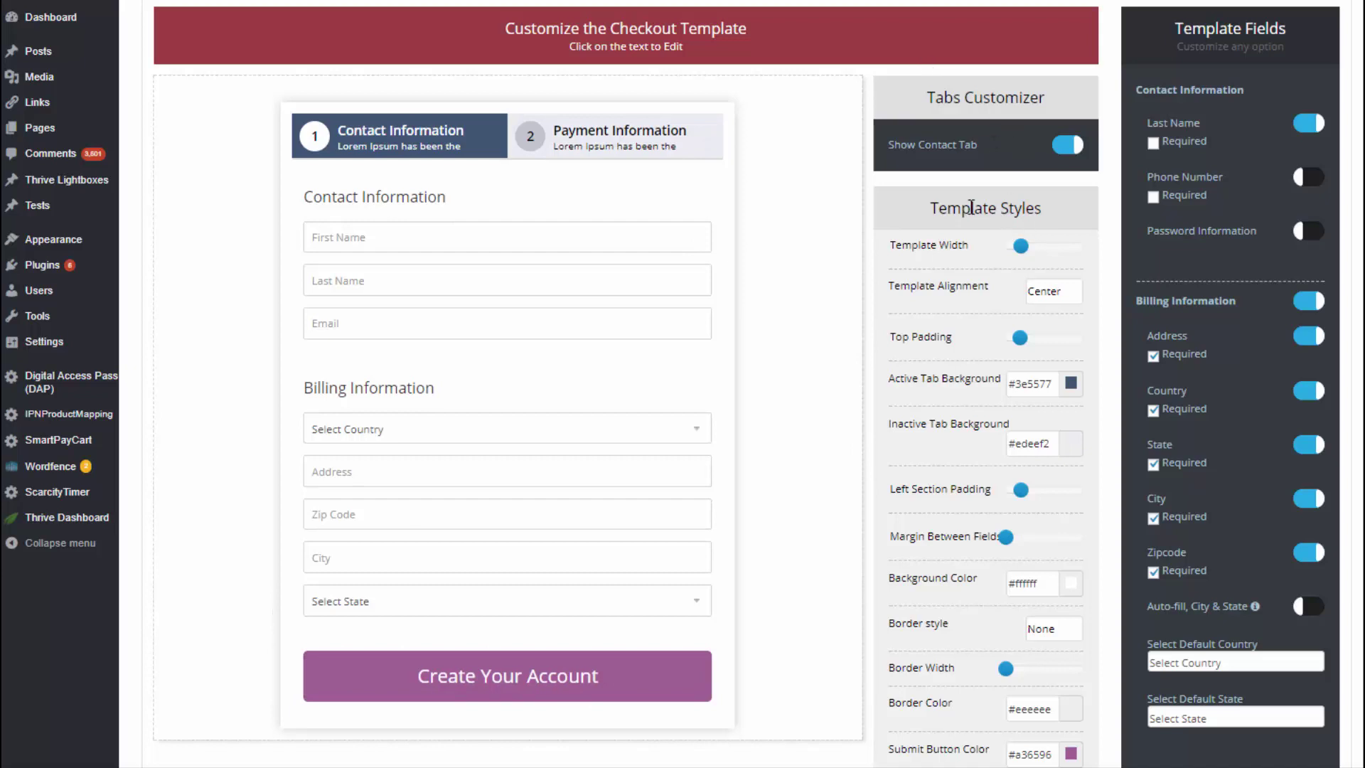
scroll(811, 376, "down", 1)
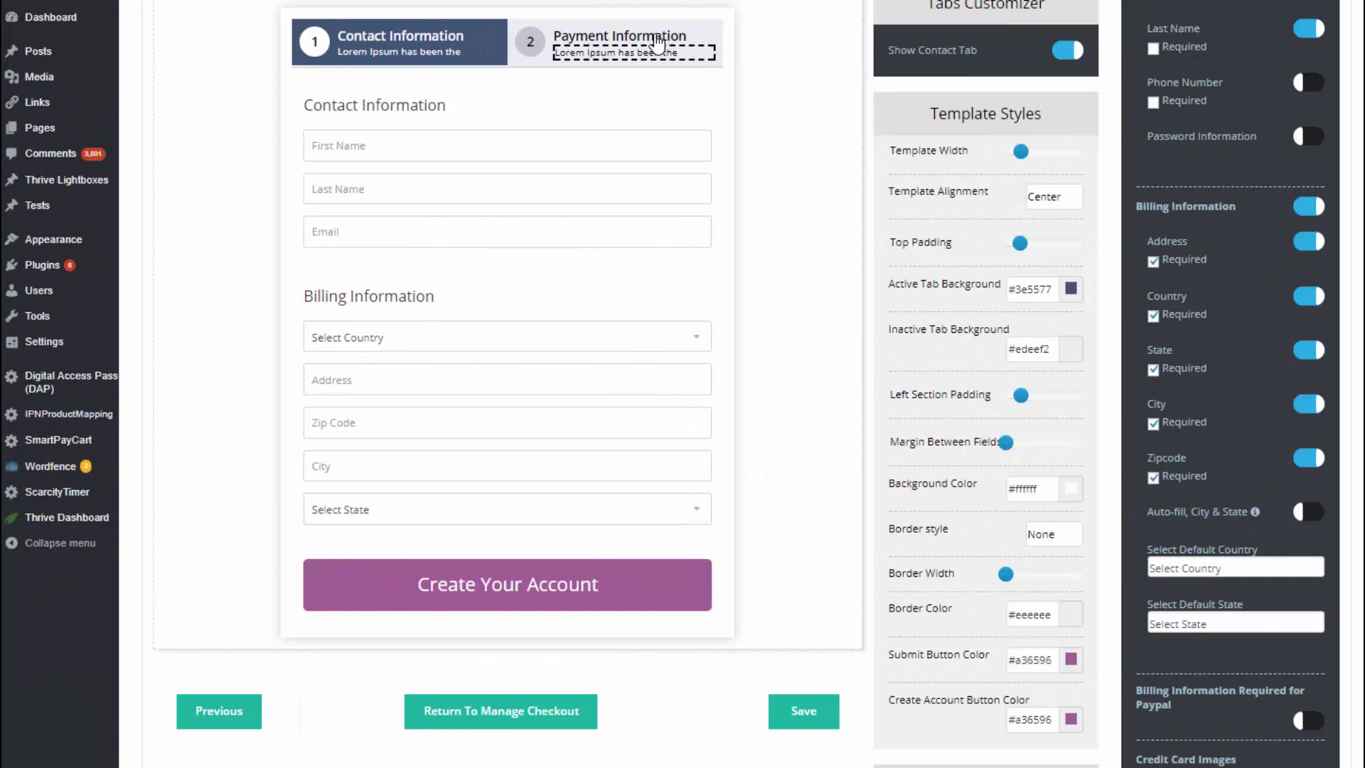
left_click(1076, 52)
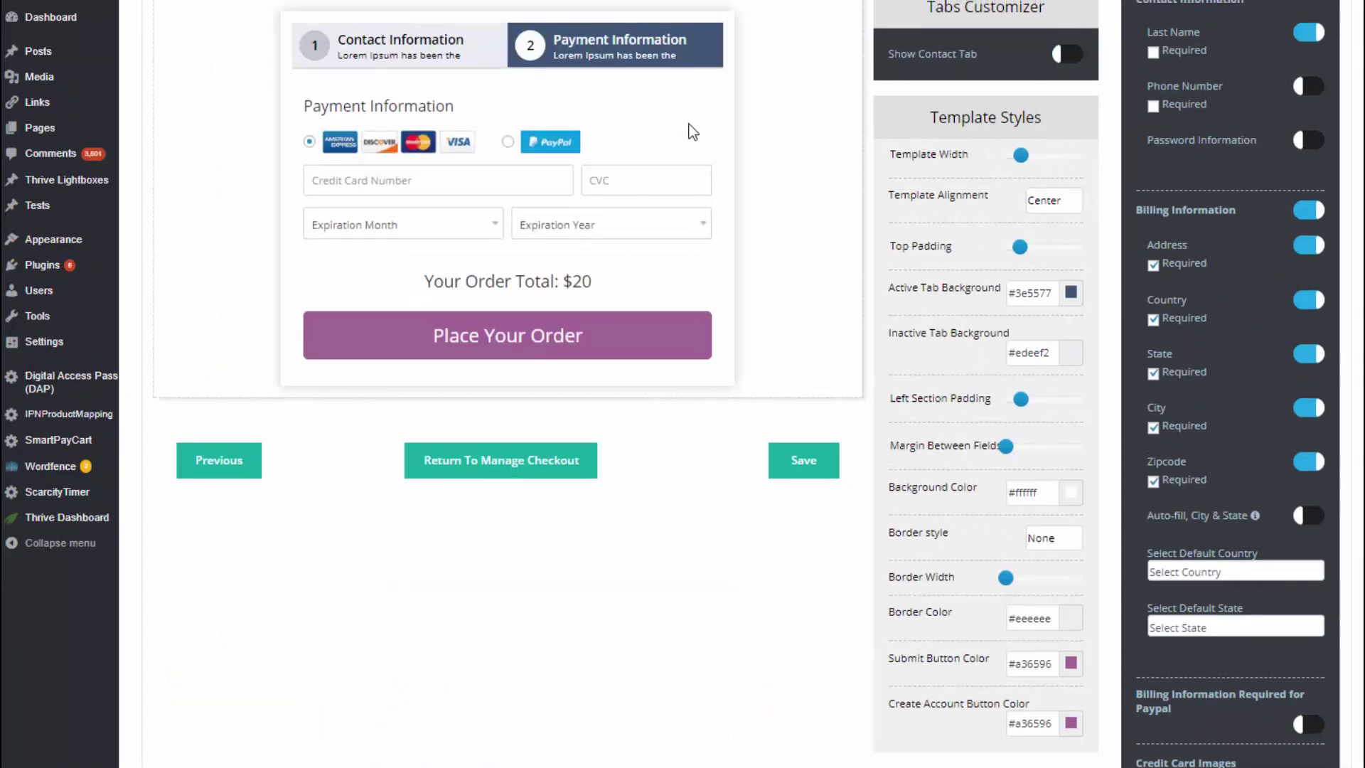
scroll(713, 151, "up", 1)
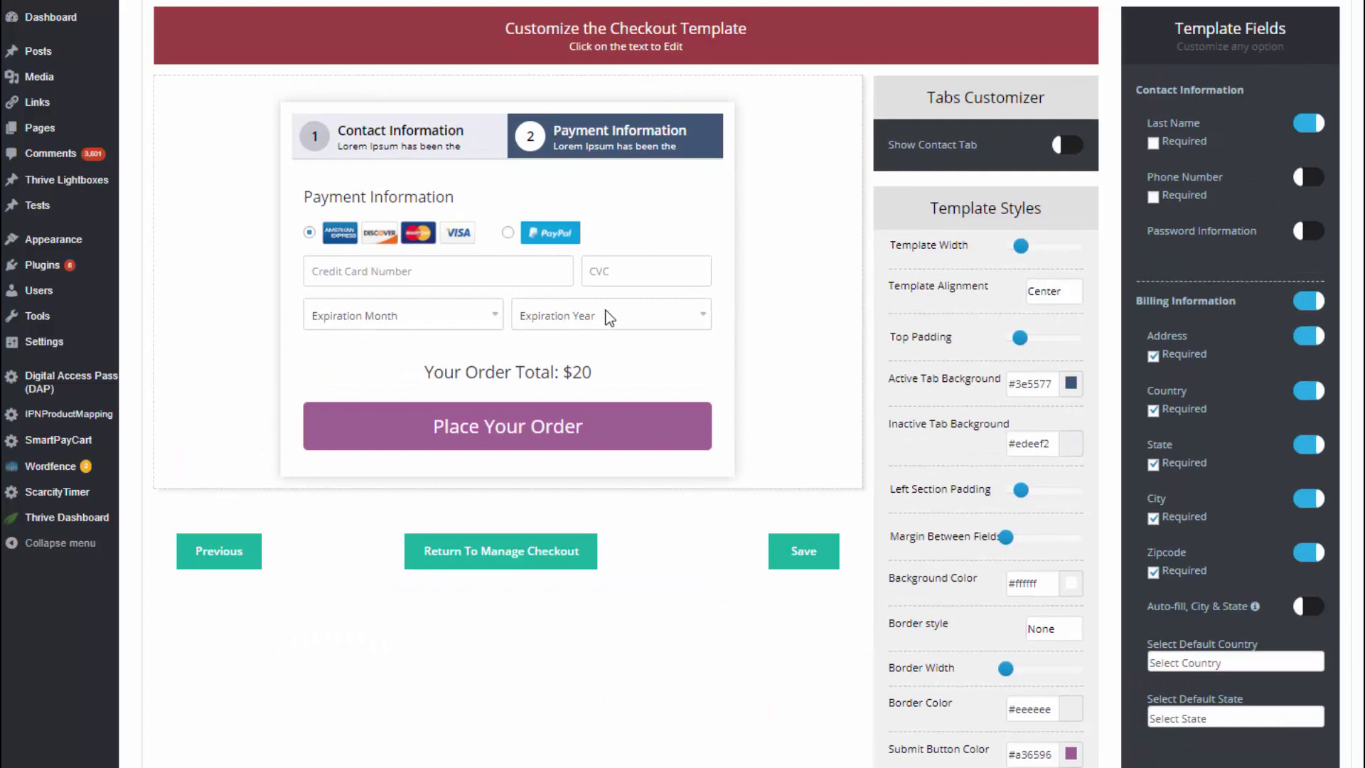
left_click(343, 197)
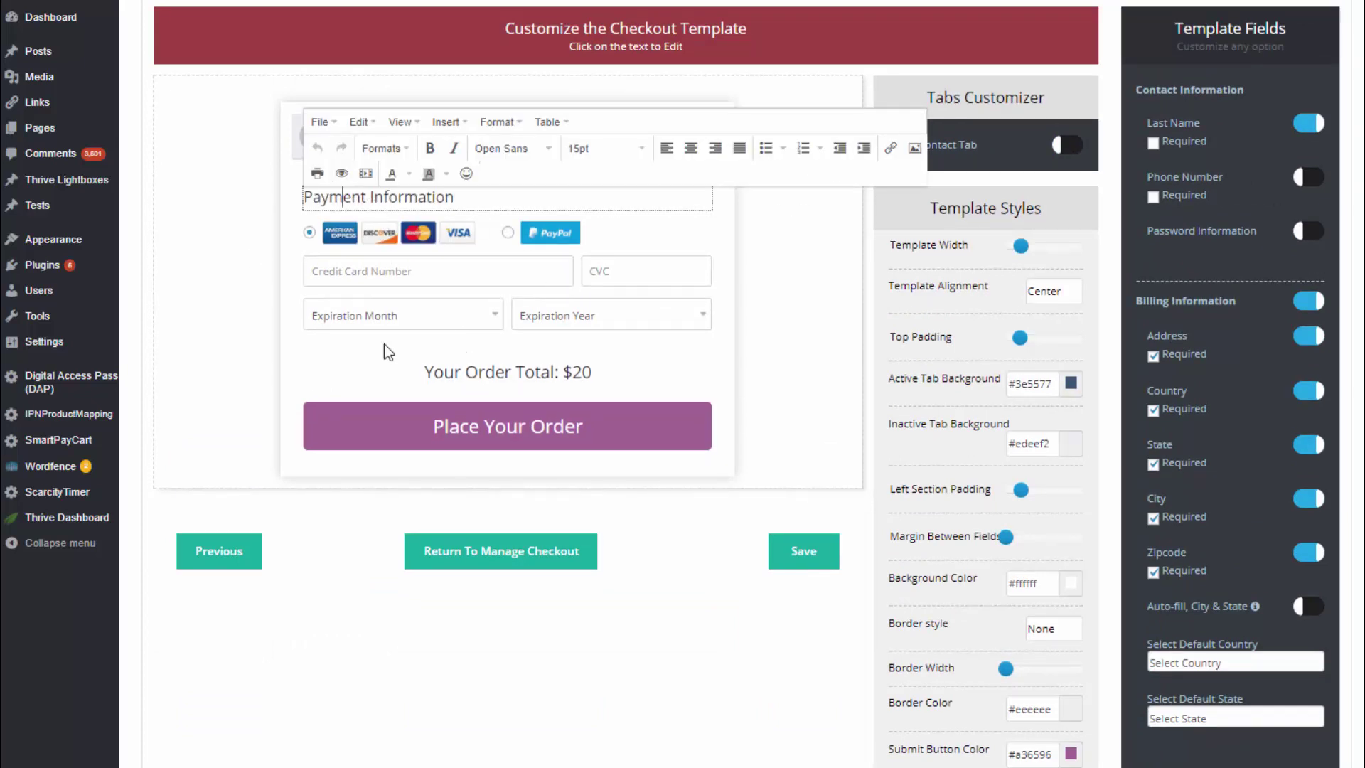
left_click(788, 436)
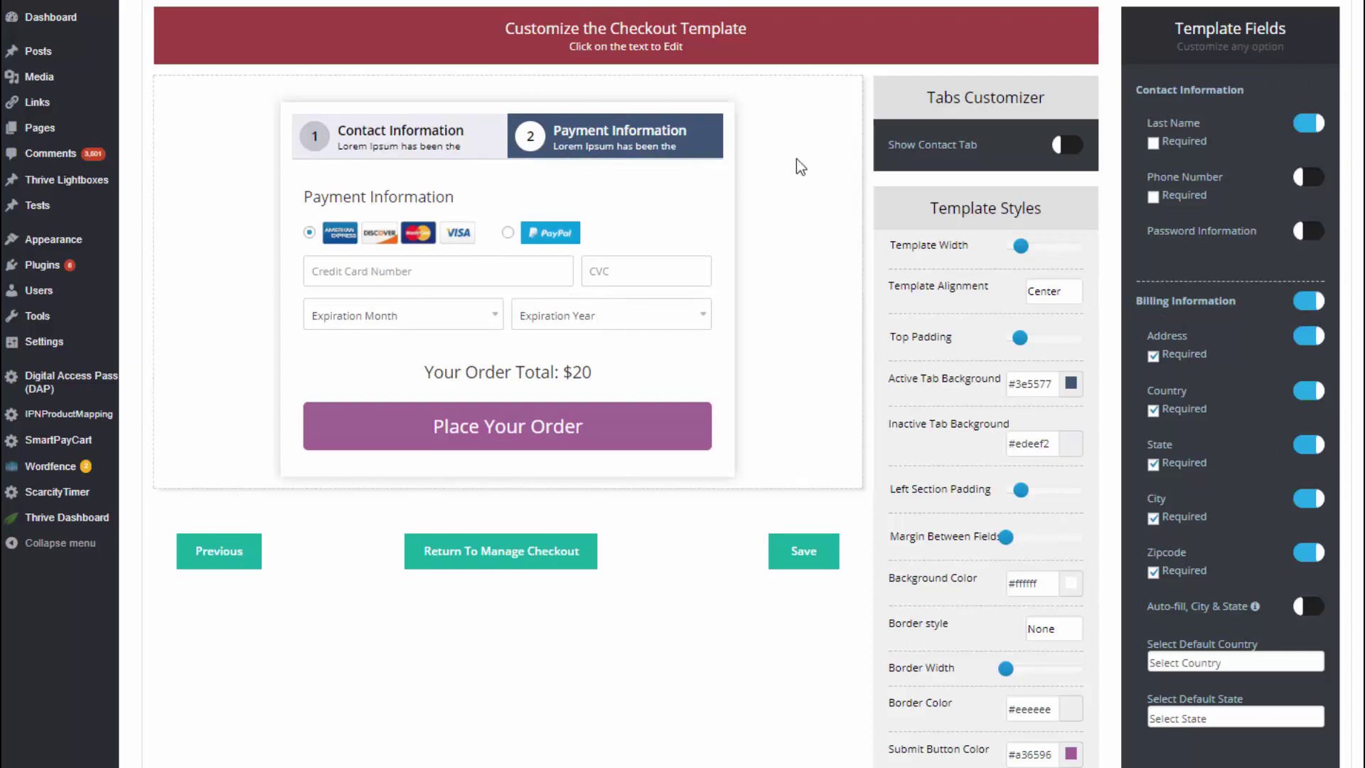
left_click(1067, 144)
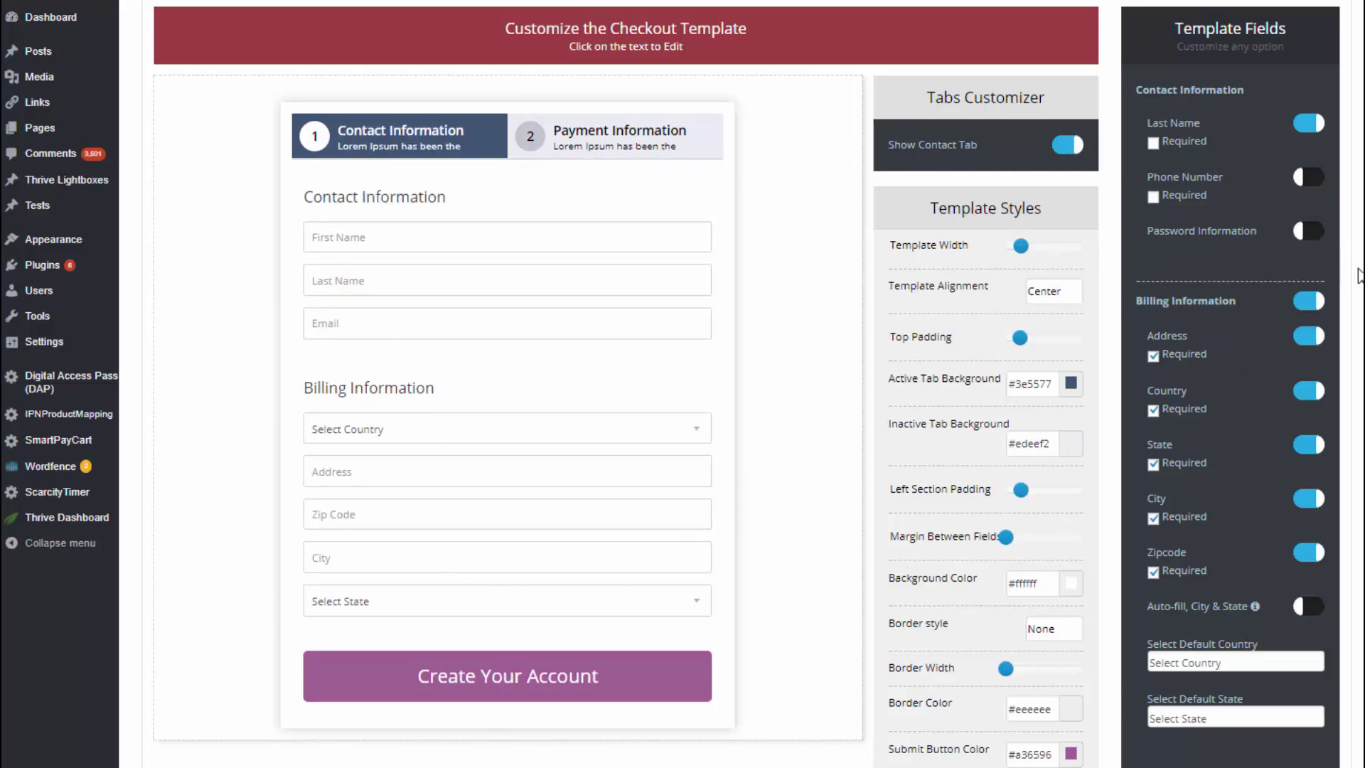
Turn off Billing Information and try the Terms & Conditions section before removing it.
left_click(1309, 304)
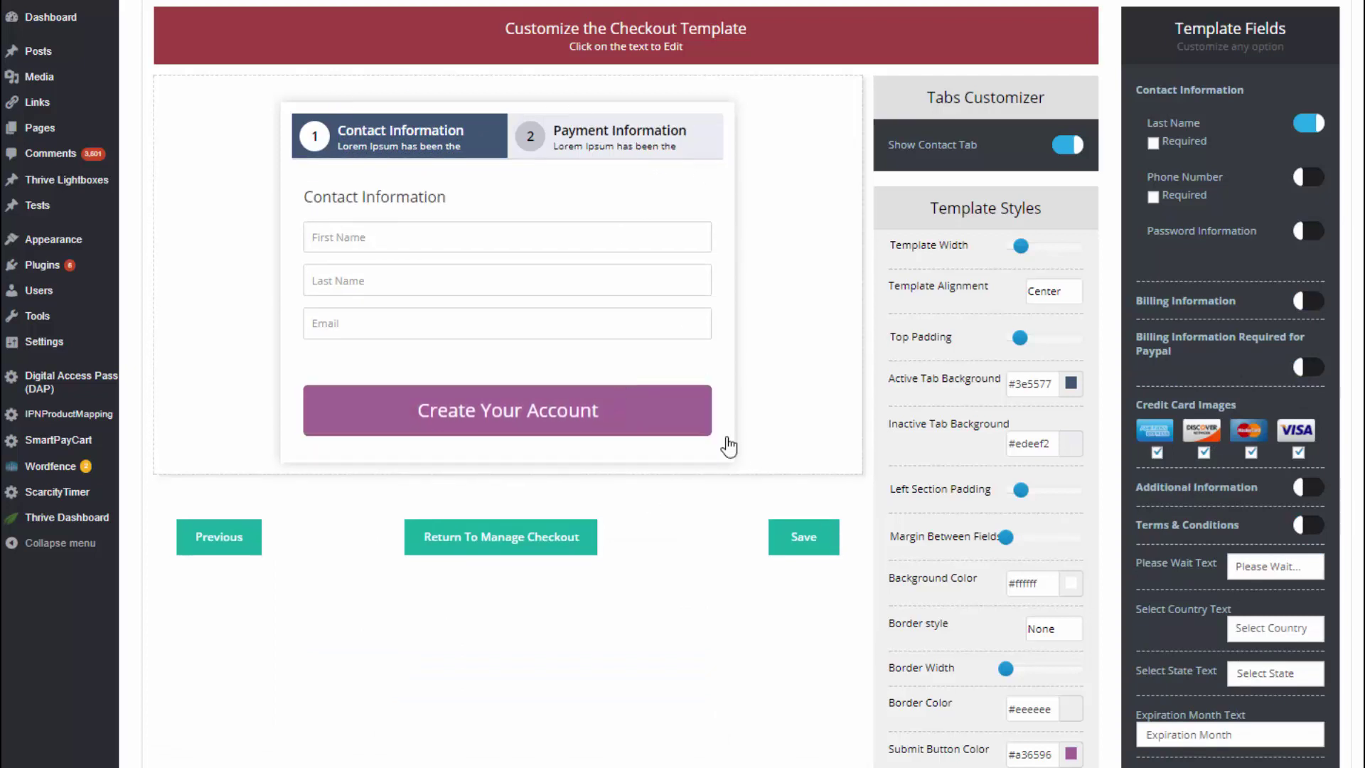
left_click(1309, 526)
left_click(439, 420)
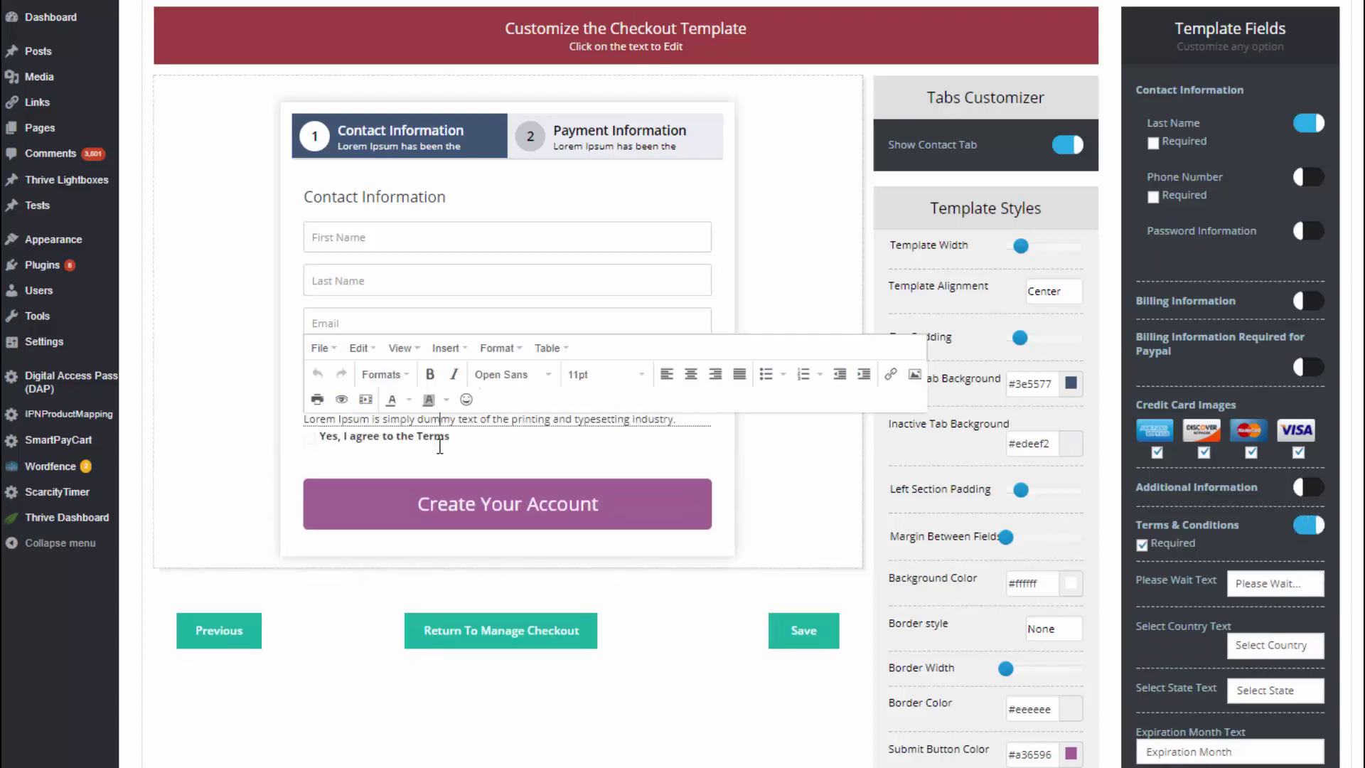
left_click(1317, 525)
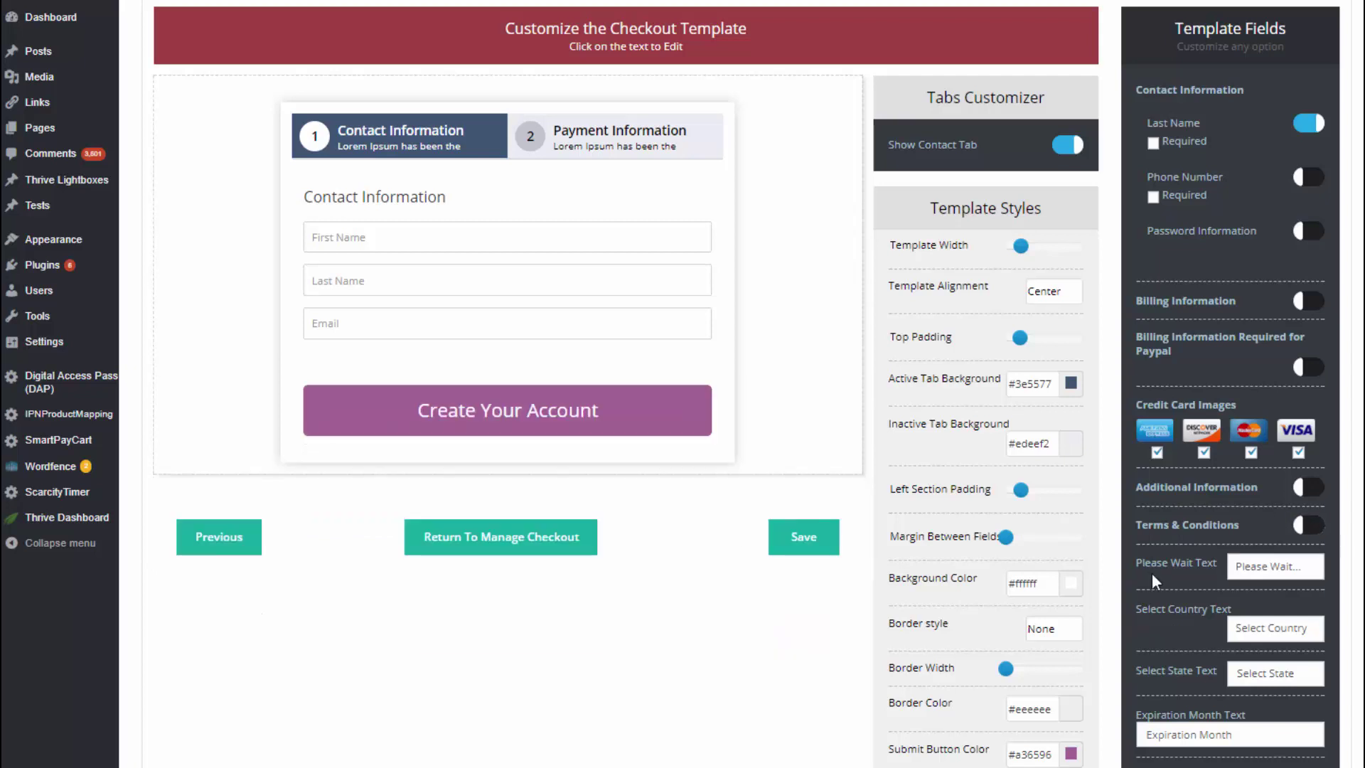
Try Additional Information with a Tax ID field, remove it, and save the checkout template.
left_click(1307, 488)
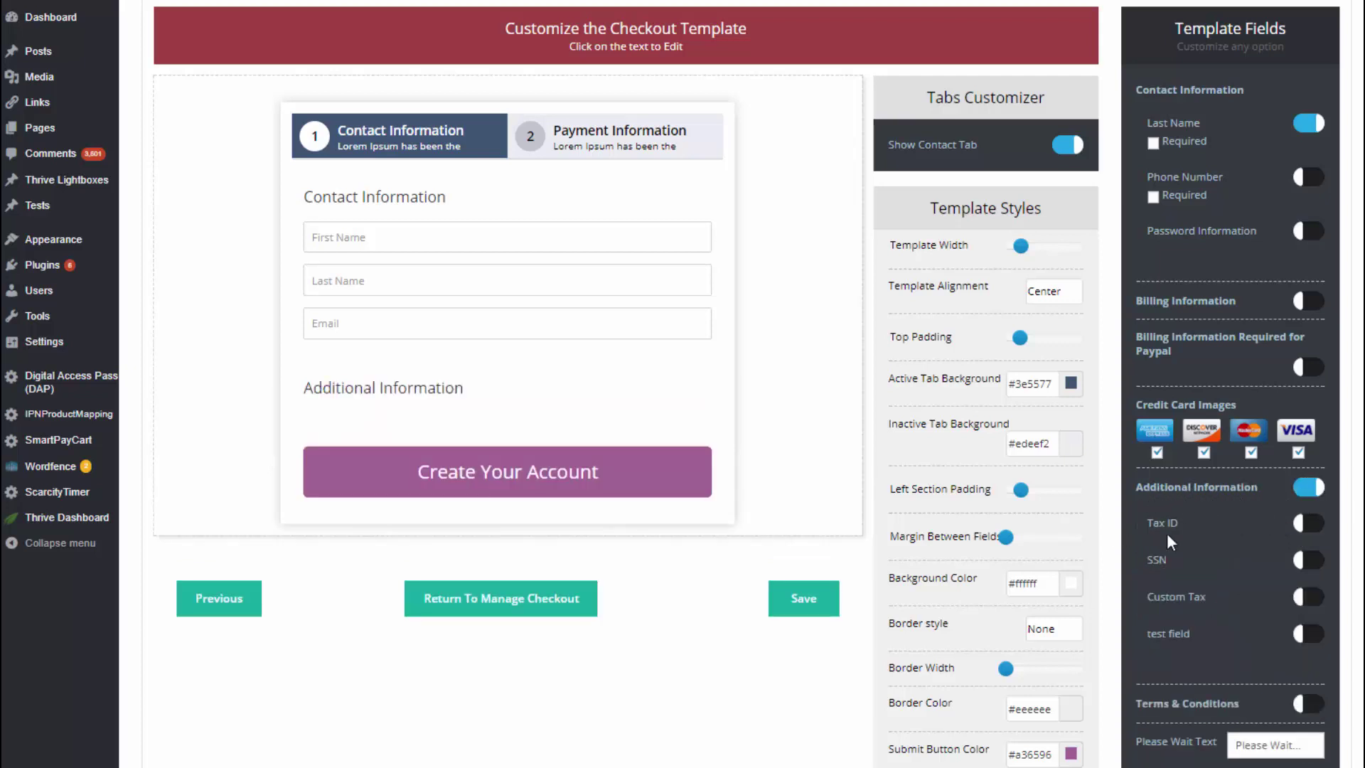
left_click(1307, 523)
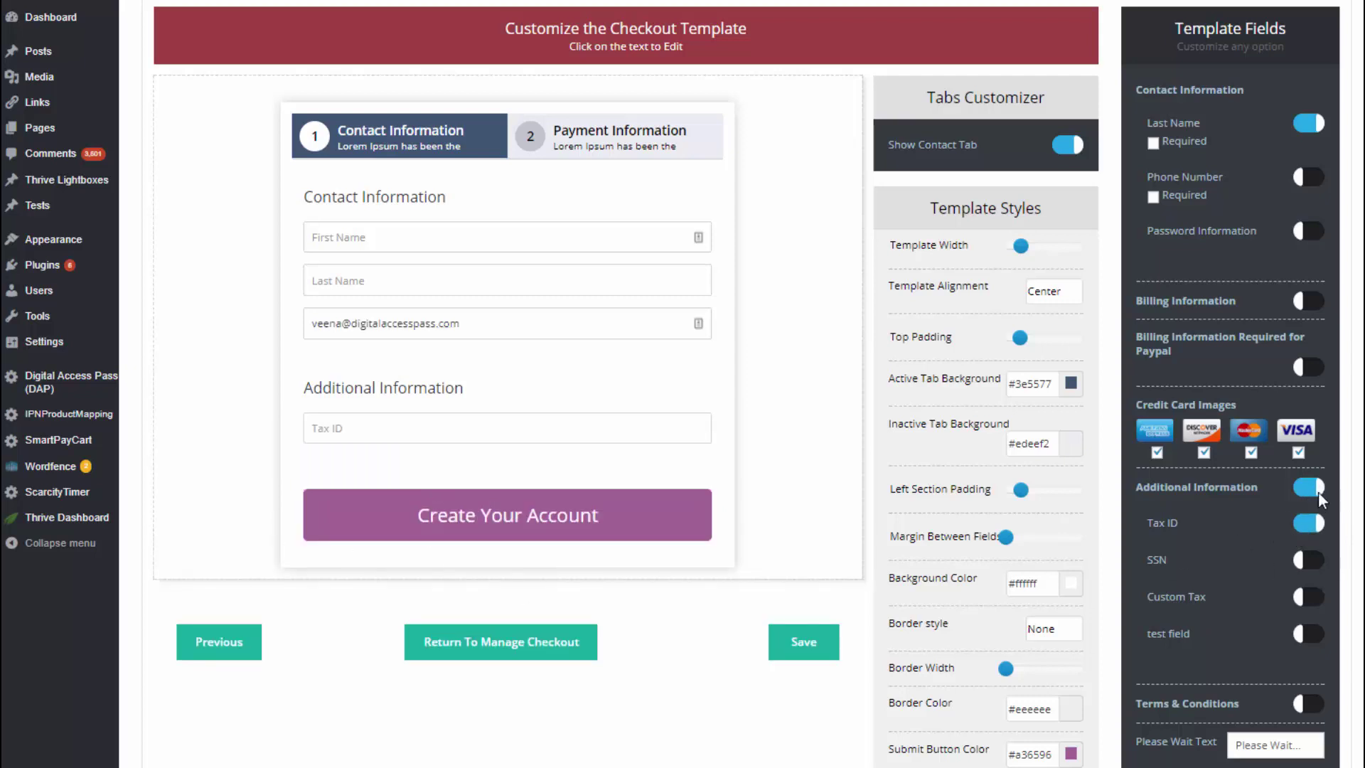
left_click(1315, 489)
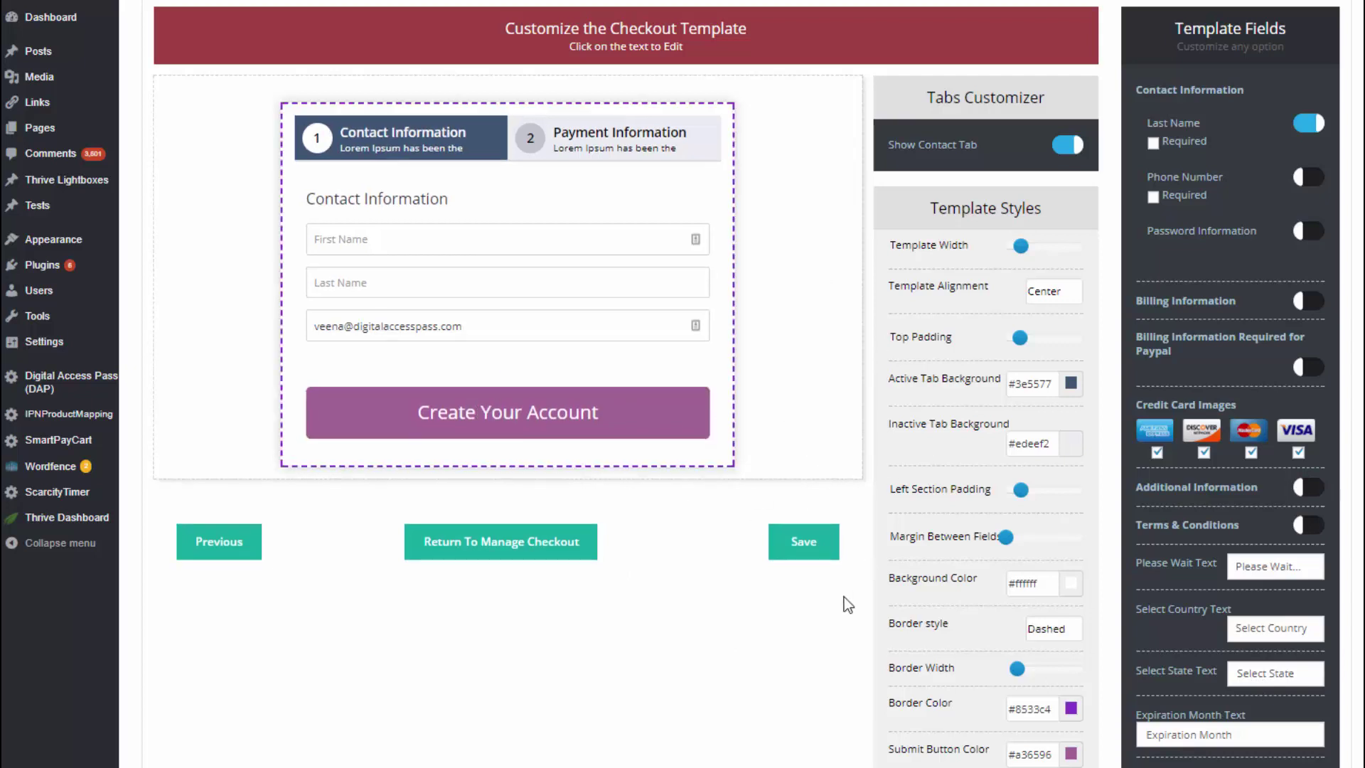
left_click(800, 544)
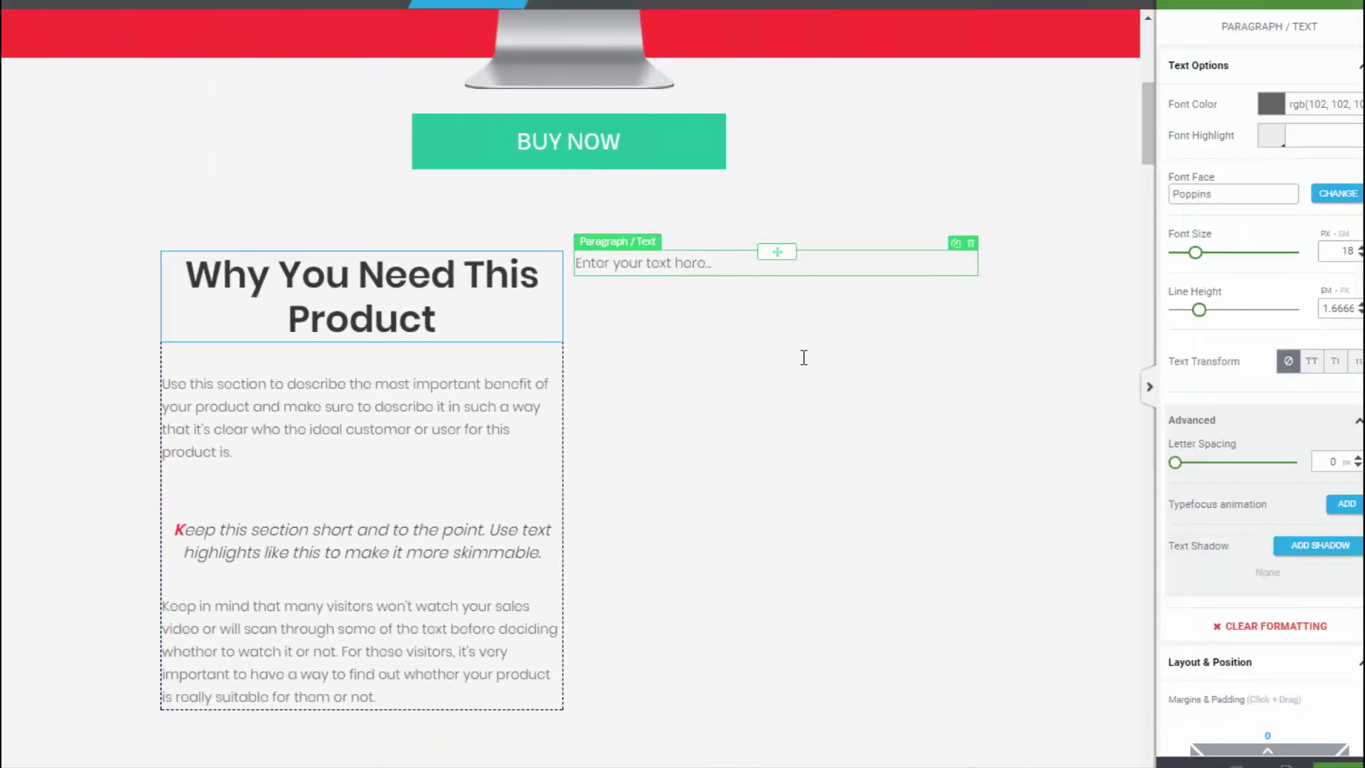
Paste the checkout shortcode over the 'Enter your text here...' placeholder and center-align it.
left_click_drag(727, 267, 573, 263)
type("[SmartPayCart checkoutId=298][/SmartPayCart]")
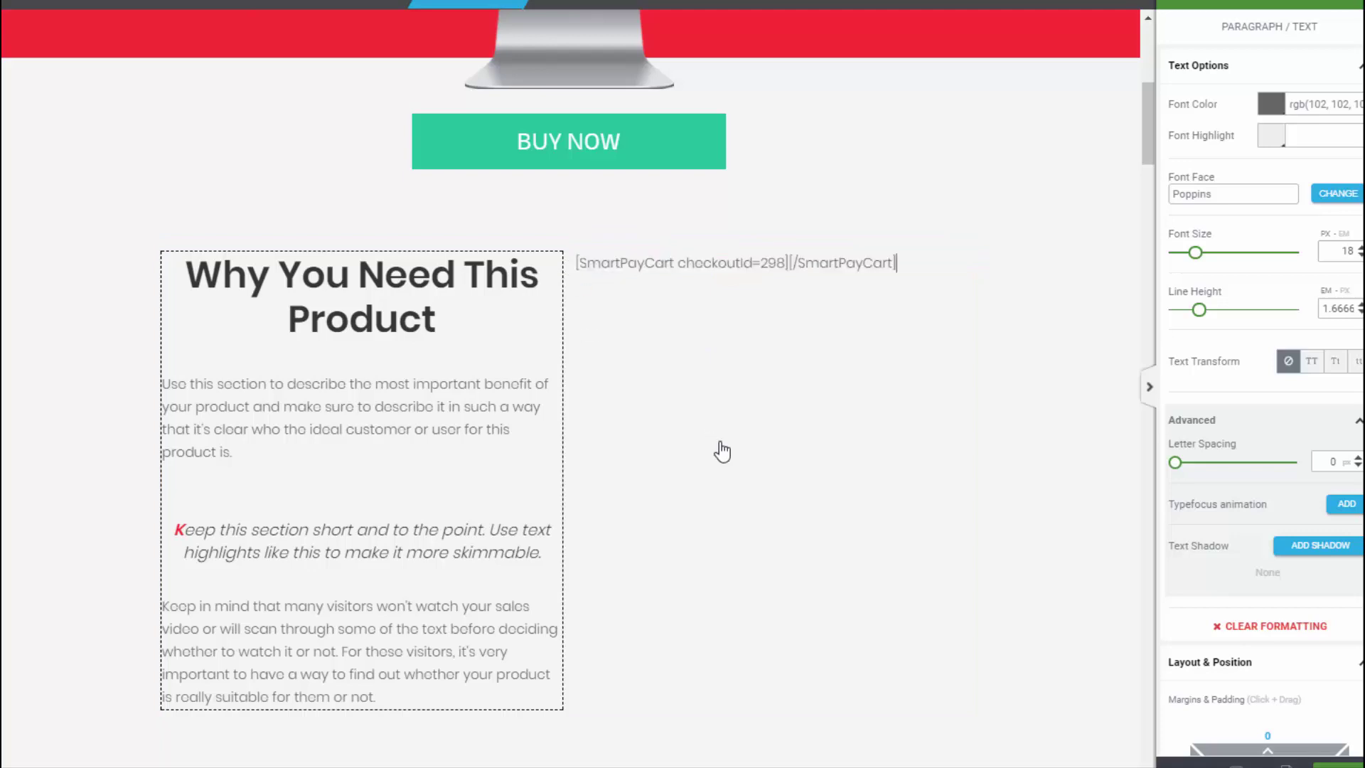
left_click(675, 262)
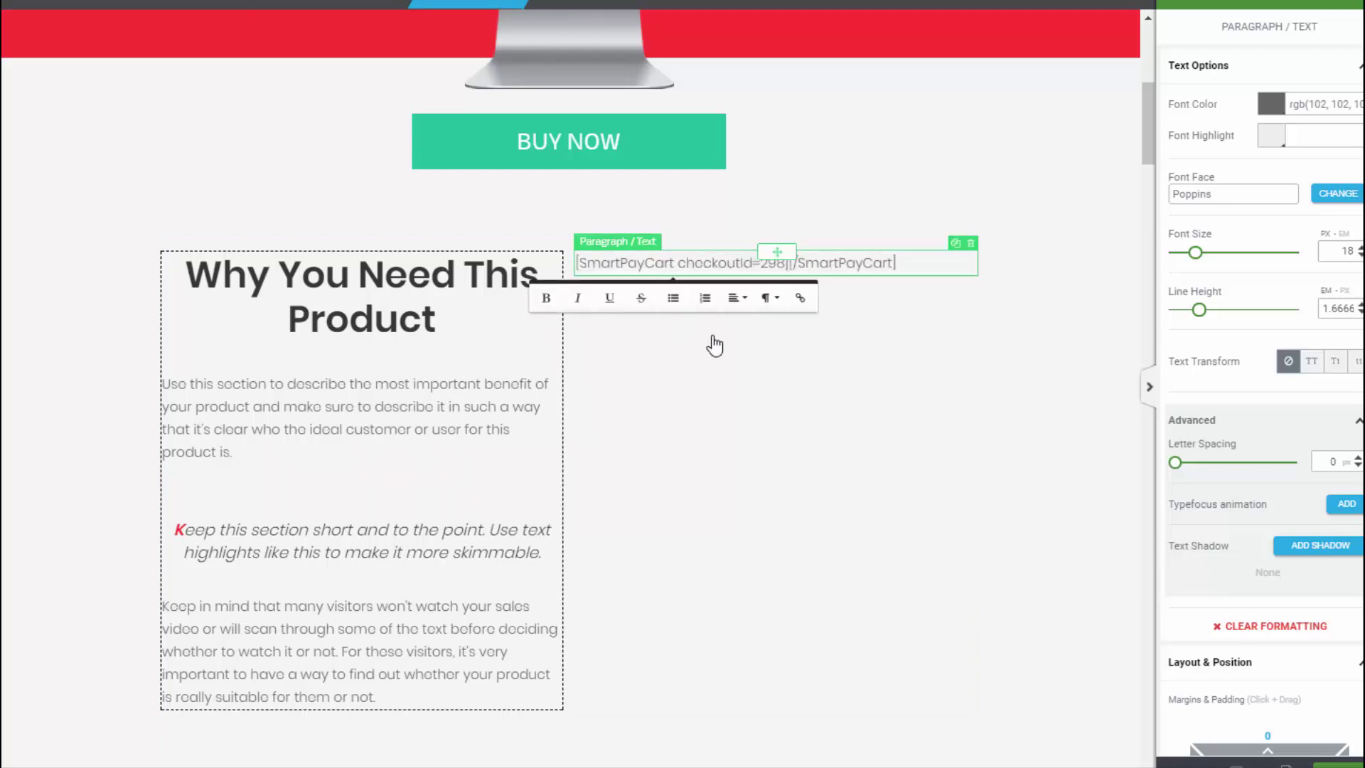
left_click(736, 299)
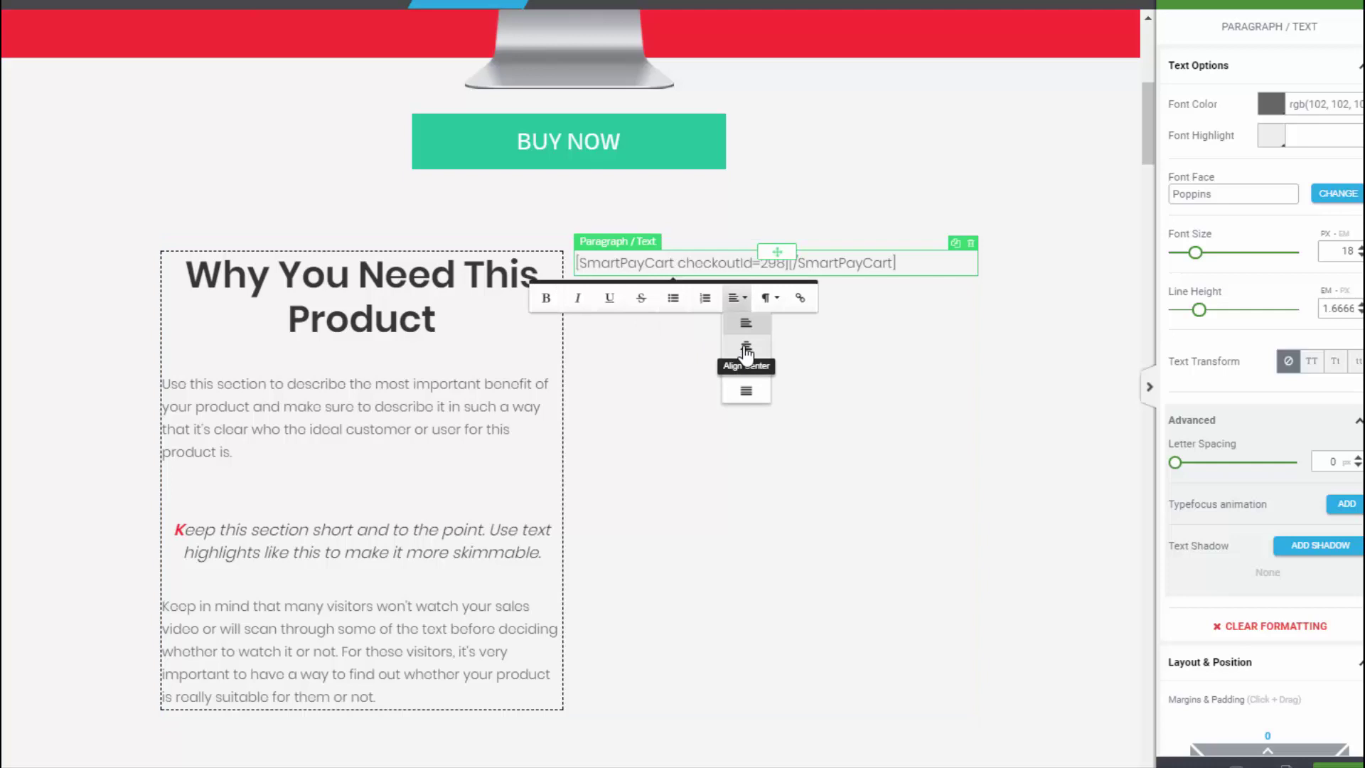
left_click(744, 348)
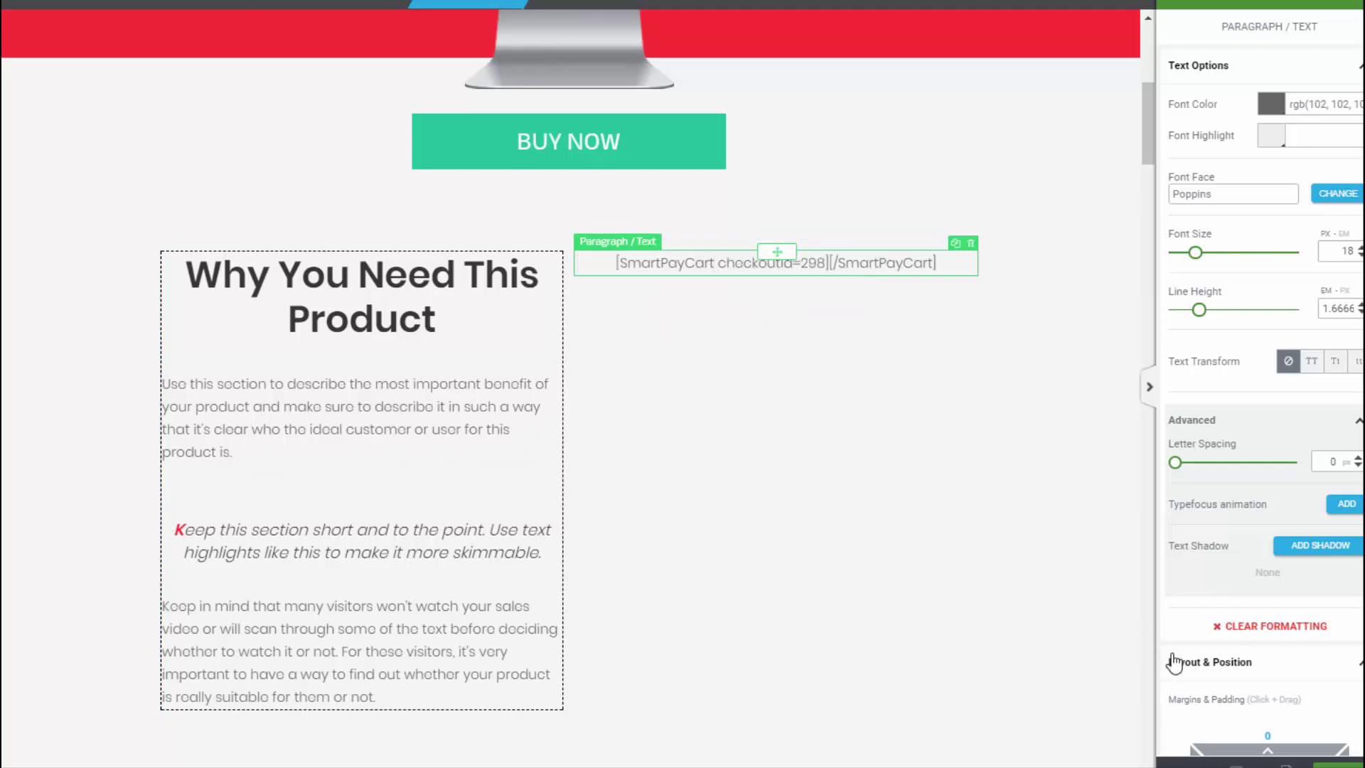
left_click(1067, 533)
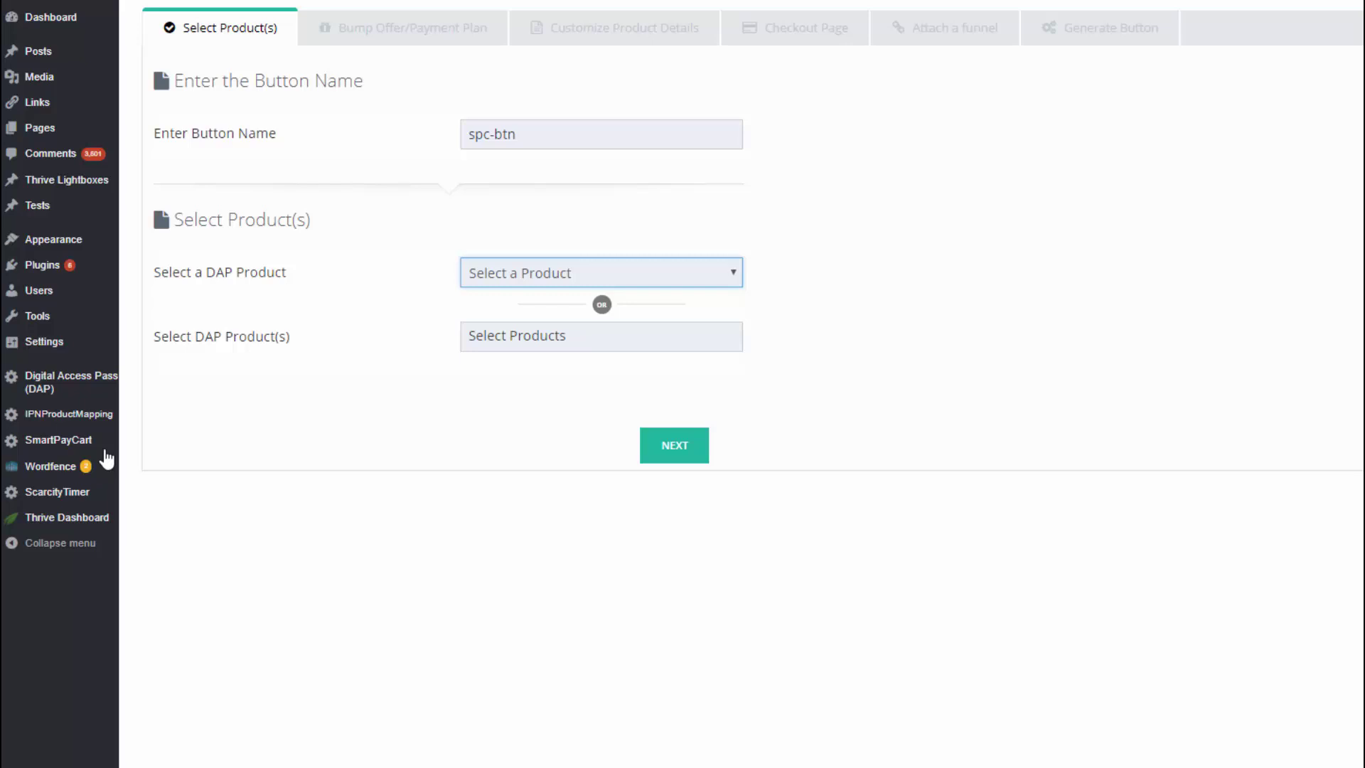
Keep the button name spc-btn and select SmartPayCart (SPC) as the DAP product.
key("shift+Tab")
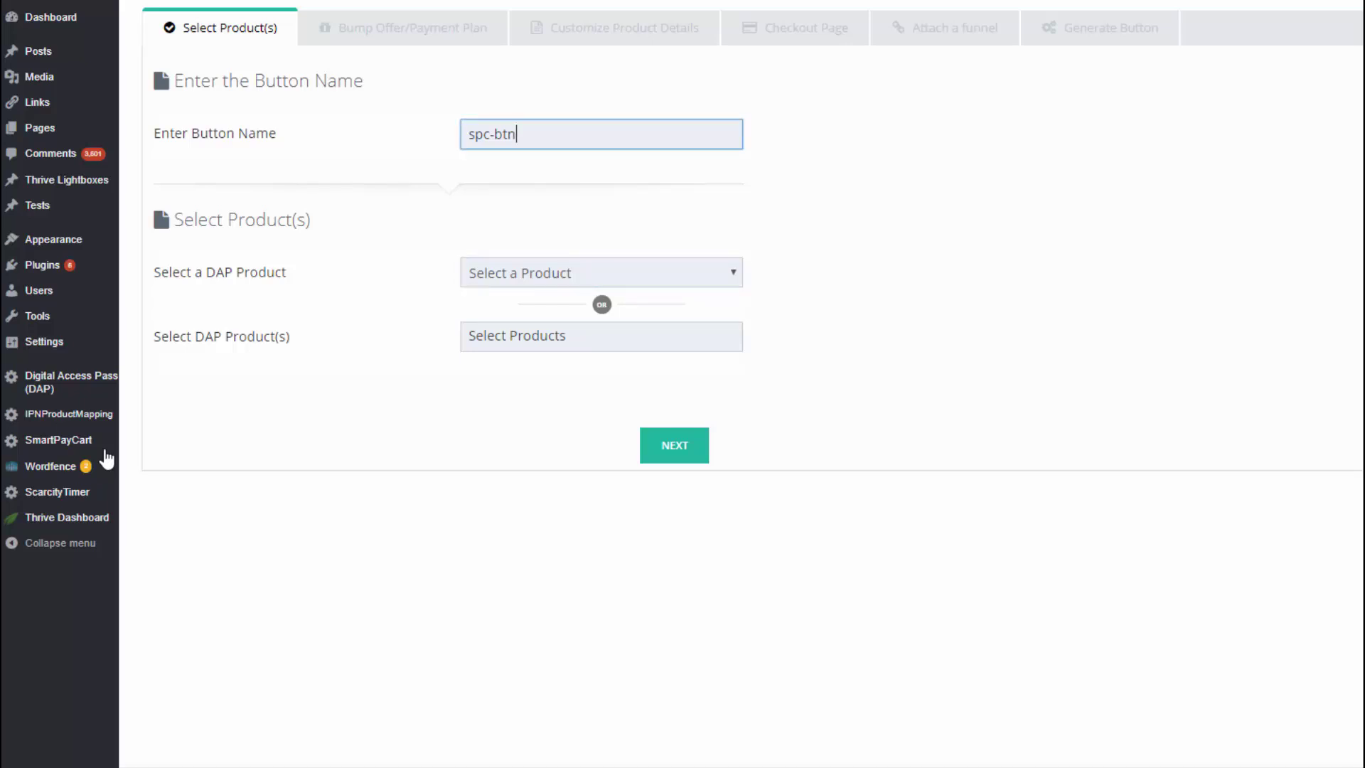
key("Tab")
key("alt+Down")
key("Down")
key("Return")
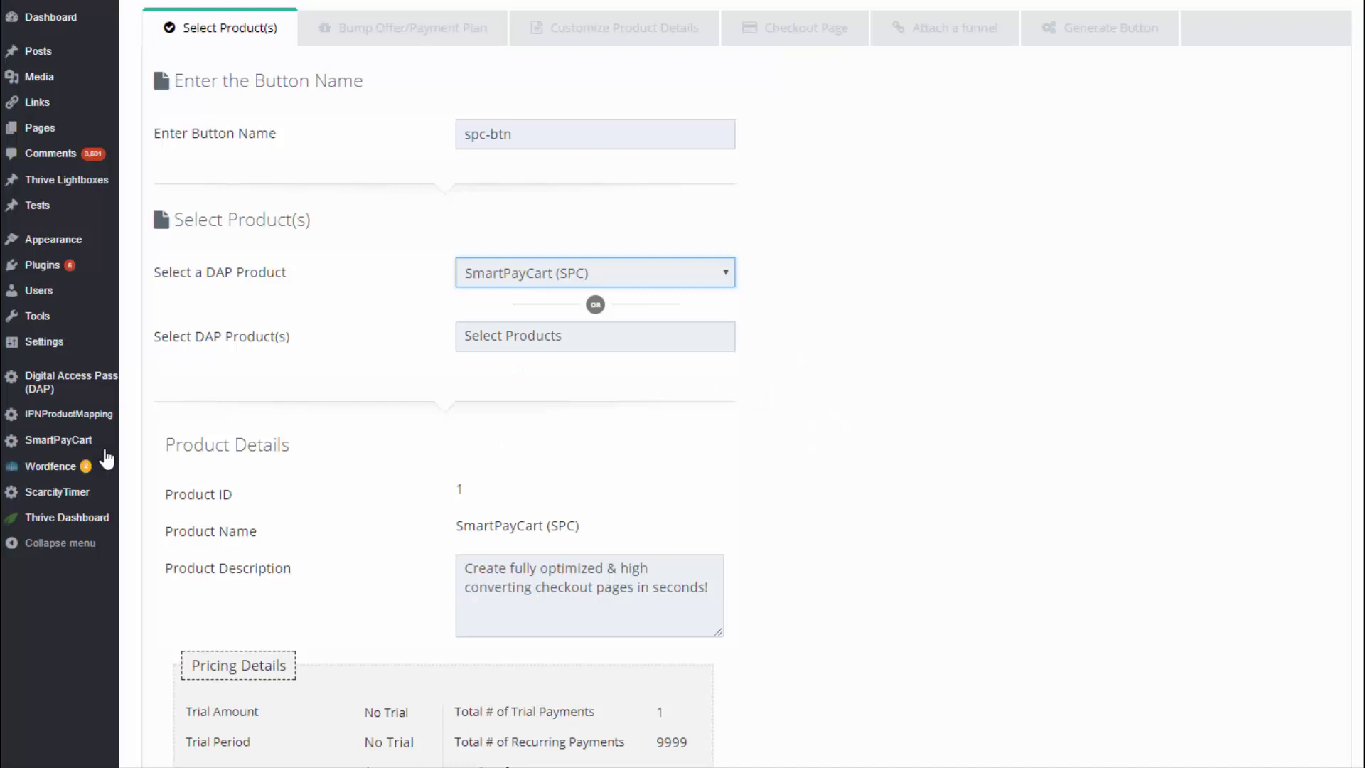
Accept the product details ($3.00 every 30 days, USD) and continue to Bump Offer.
scroll(107, 459, "down", 3)
scroll(106, 458, "down", 3)
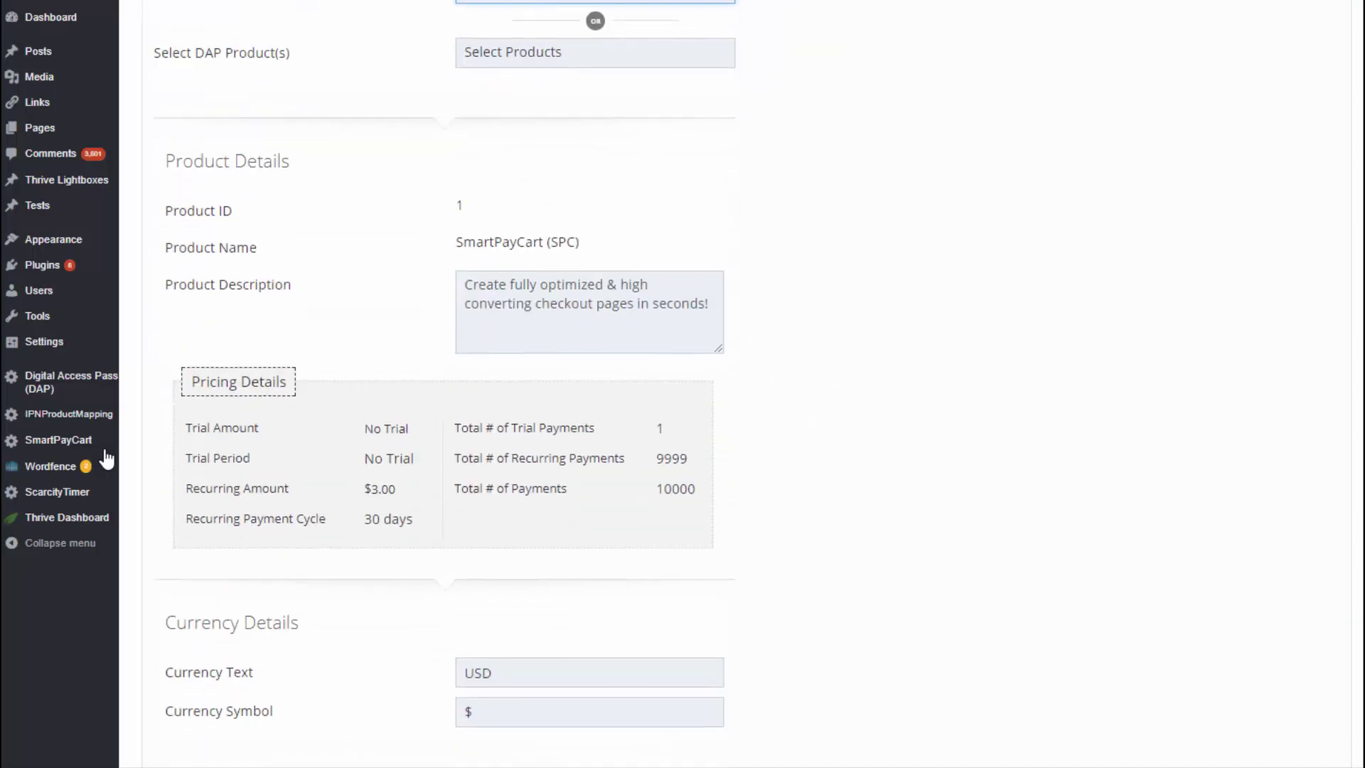
key("Tab")
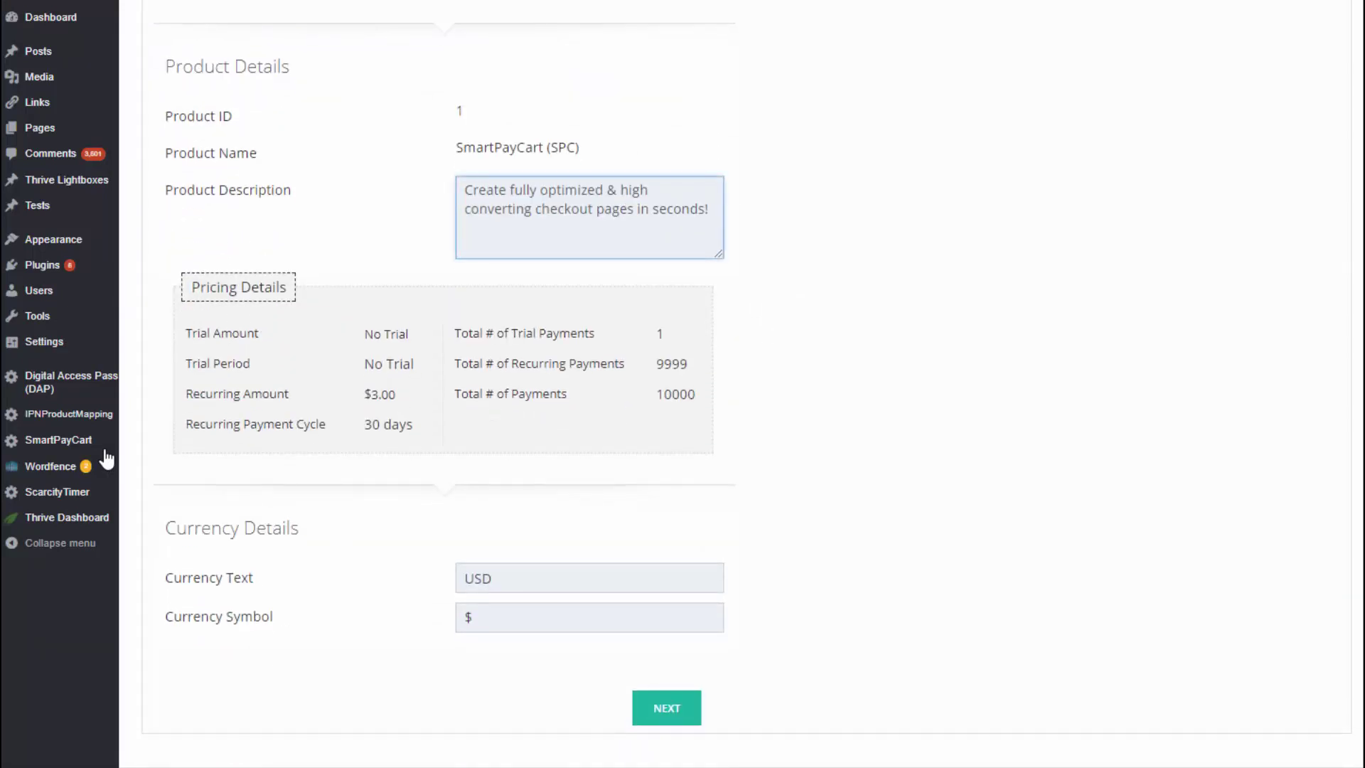
key("Tab")
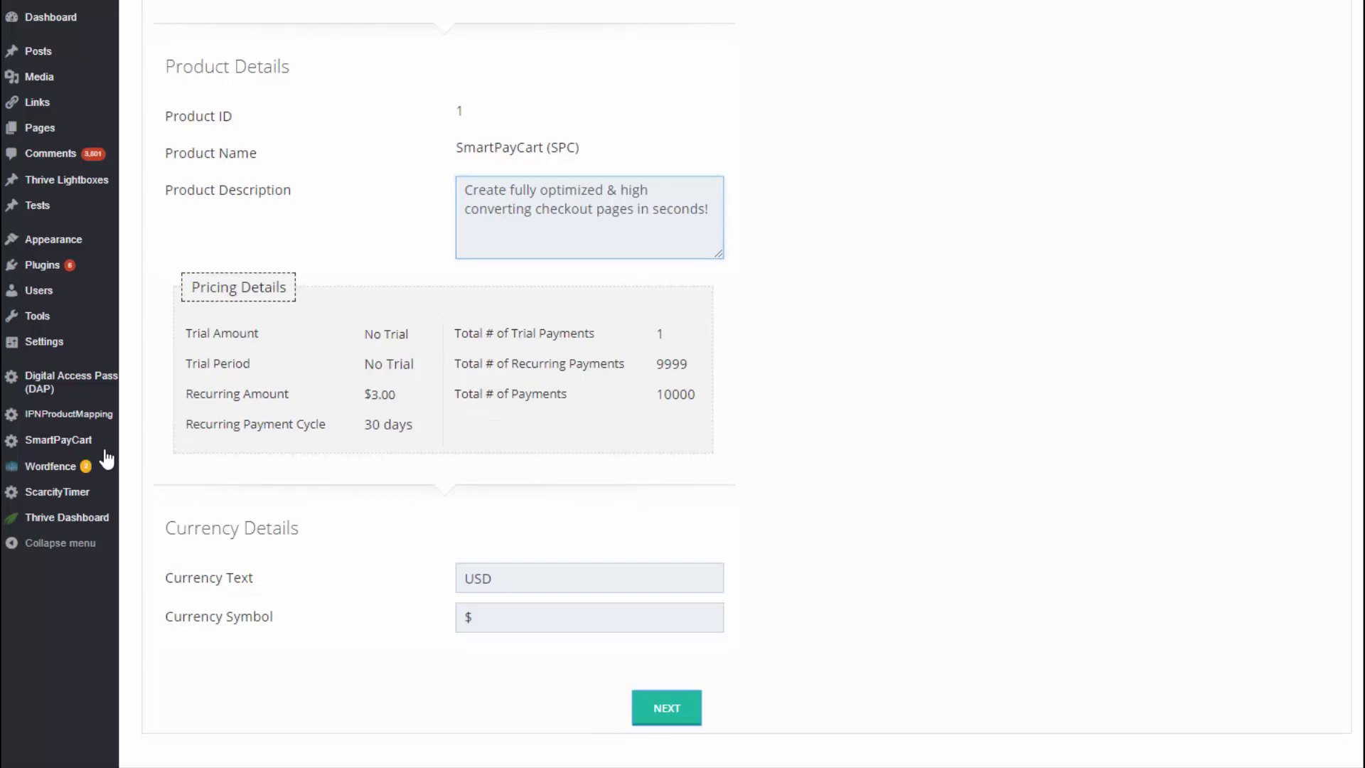
key("Return")
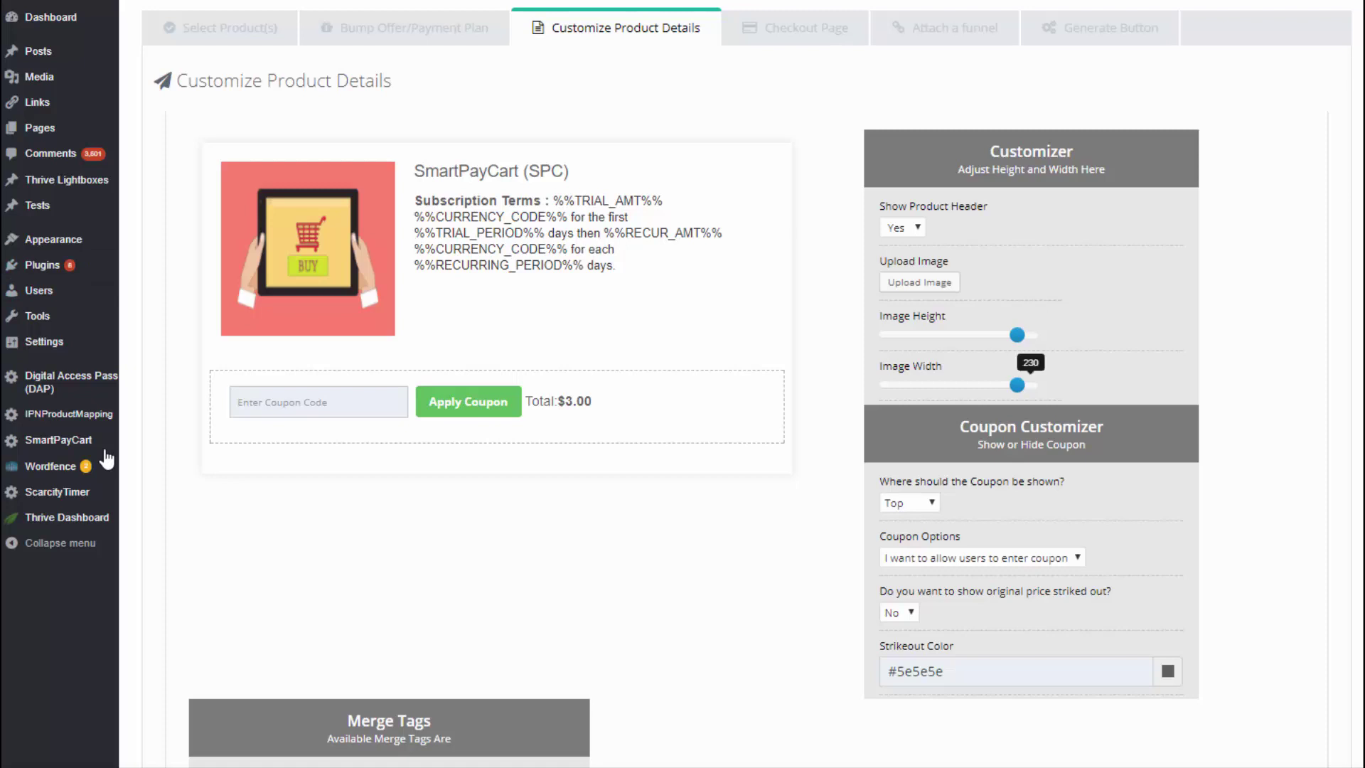
Set Show Product Header to No.
key("alt+Down")
key("Down")
key("Return")
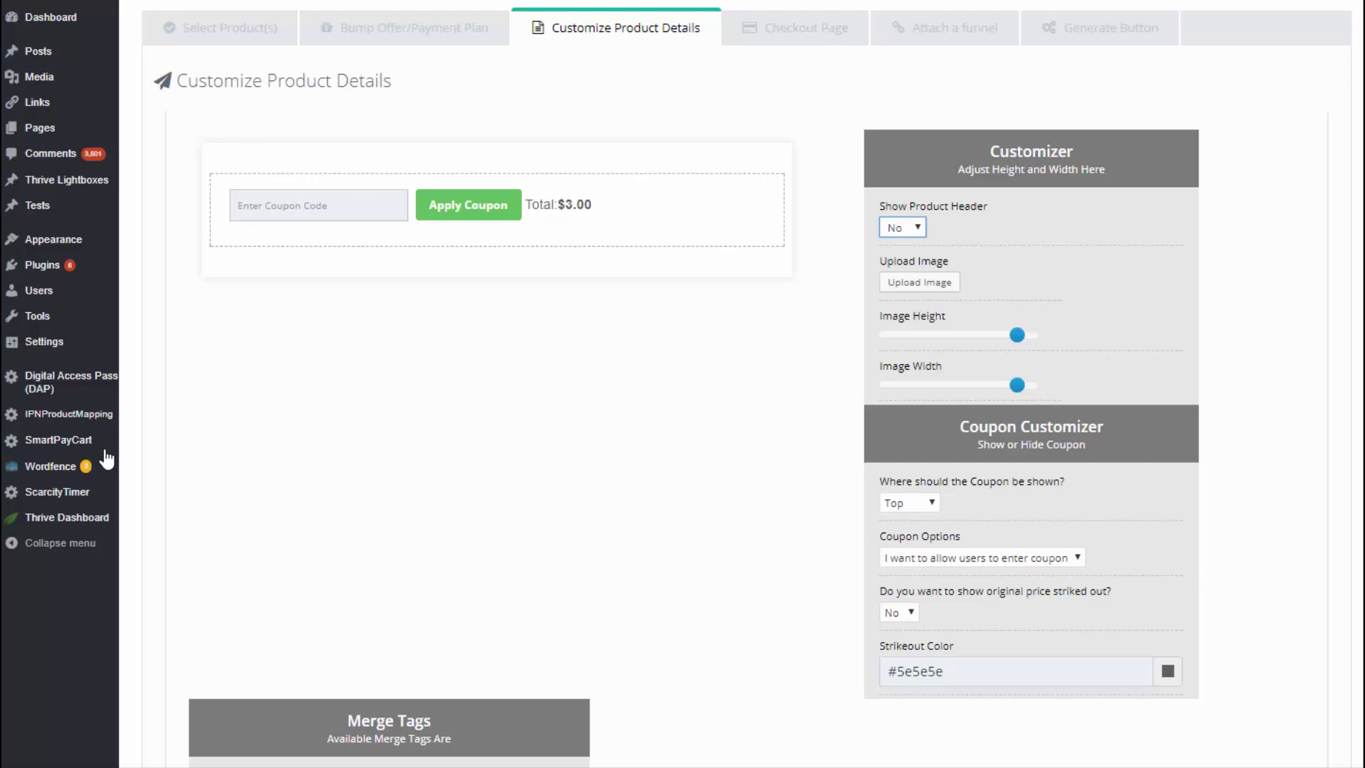
Keep the coupon position at Top and set Coupon Options to not show the coupon section.
key("Tab")
key("alt+Down")
key("Return")
key("Tab")
key("alt+Down")
key("Down")
key("Down")
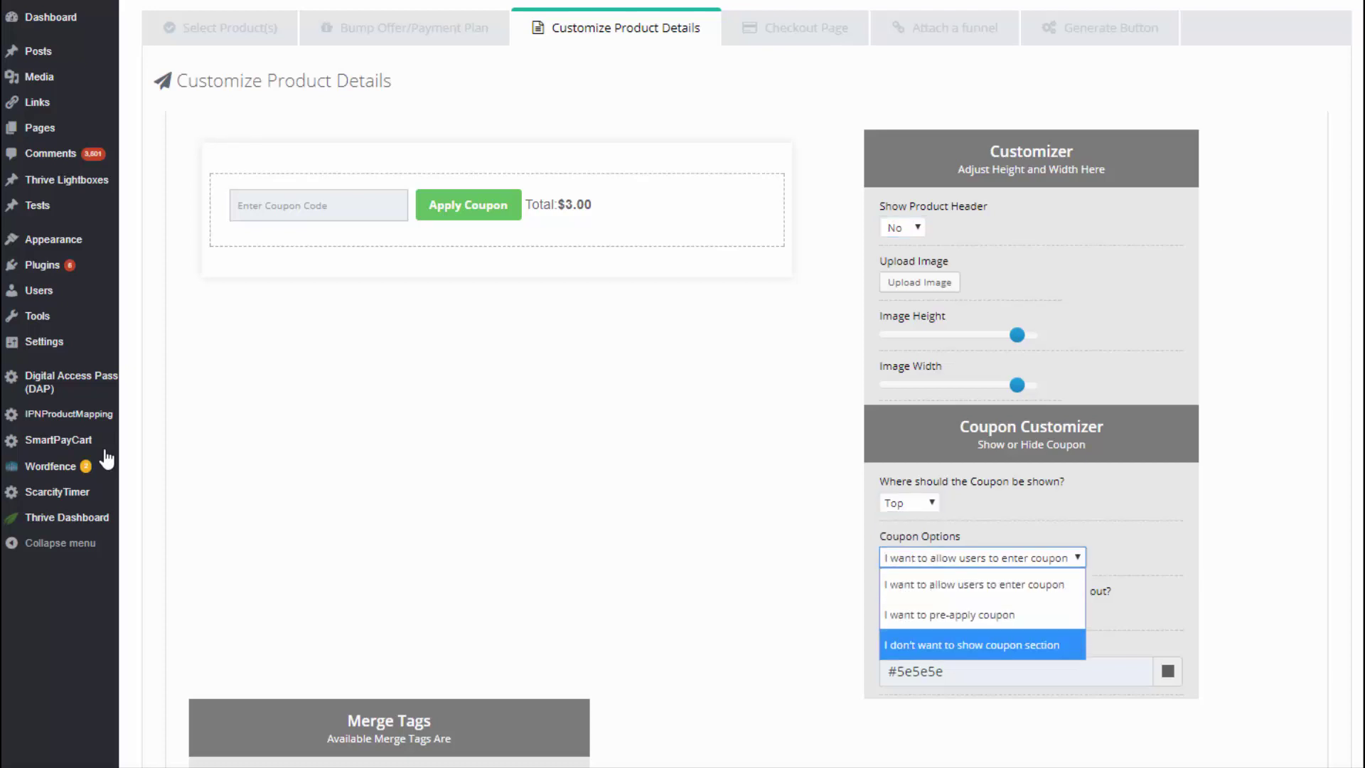
key("Return")
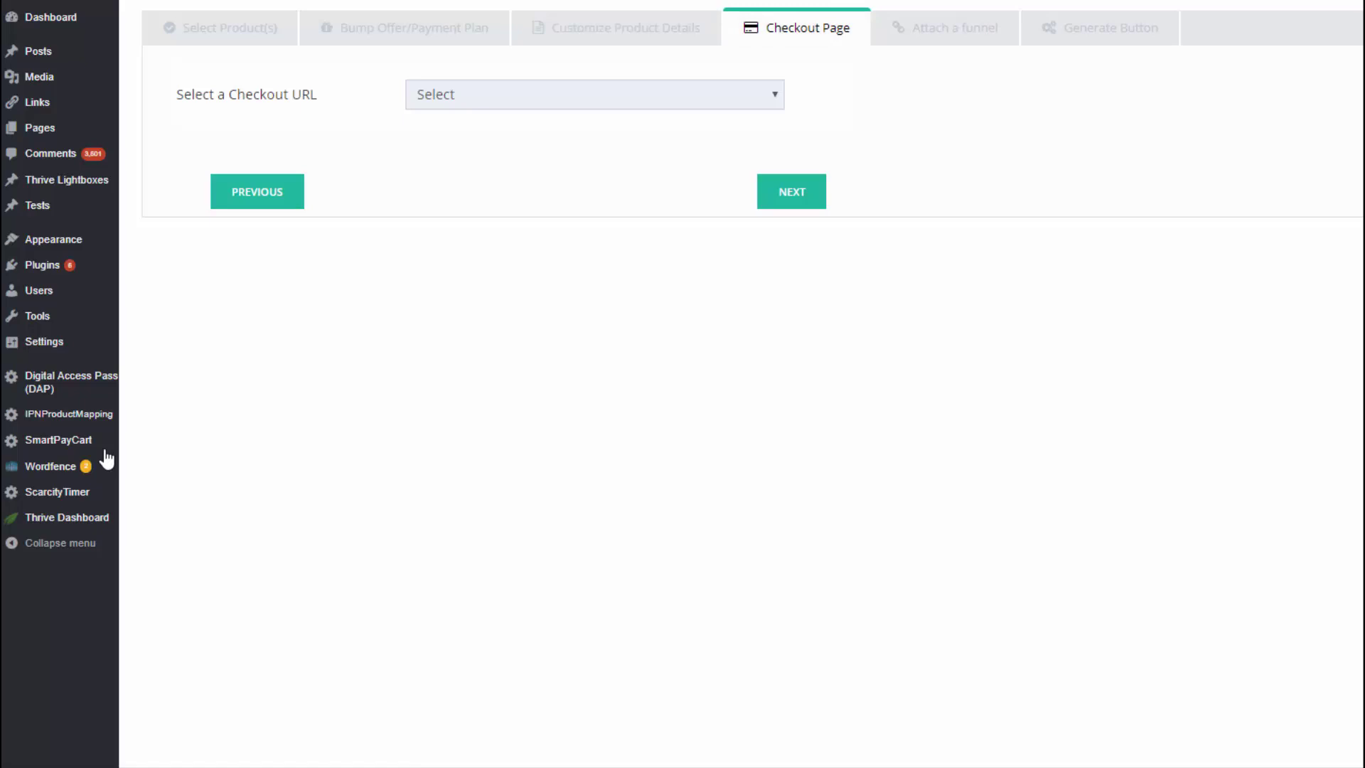
key("alt+Down")
key("Down")
key("Down")
key("Up")
key("Return")
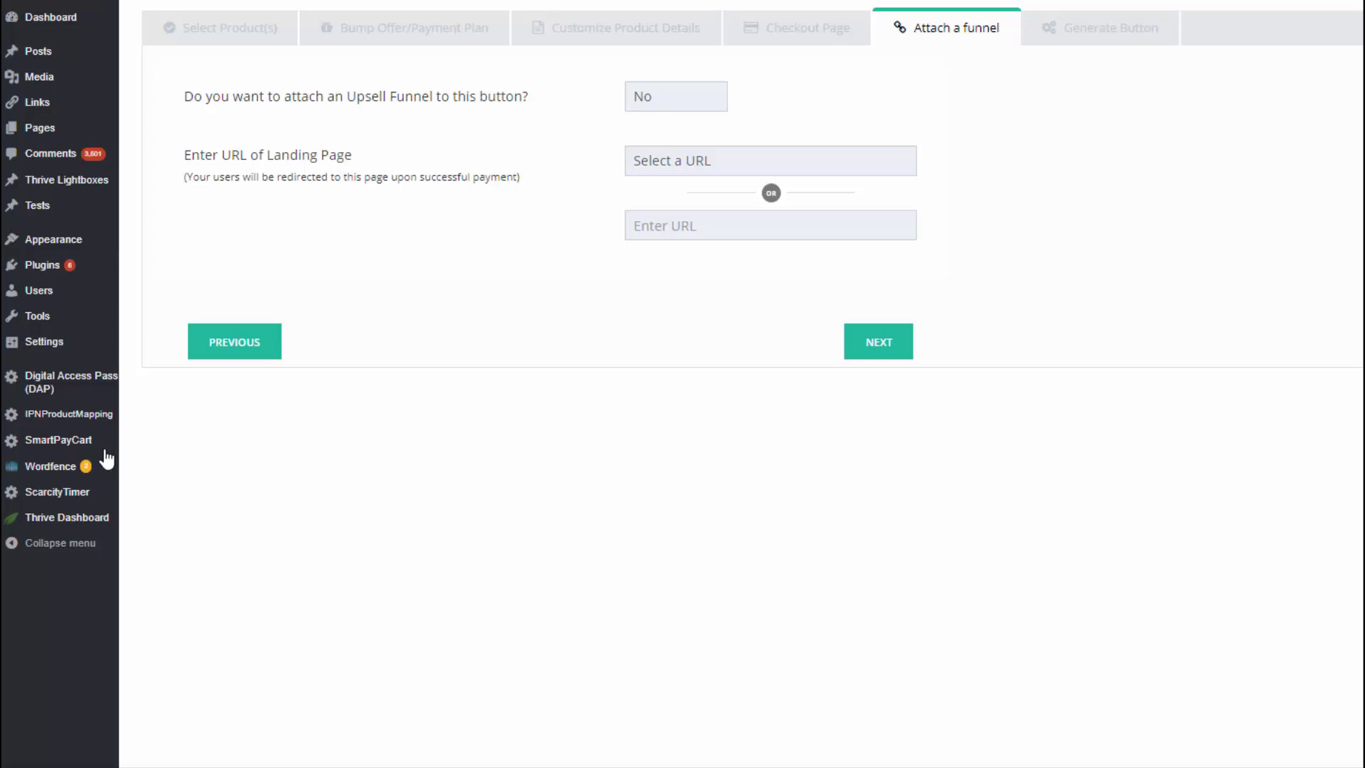
type("http://techizens.com")
type("/thankyou")
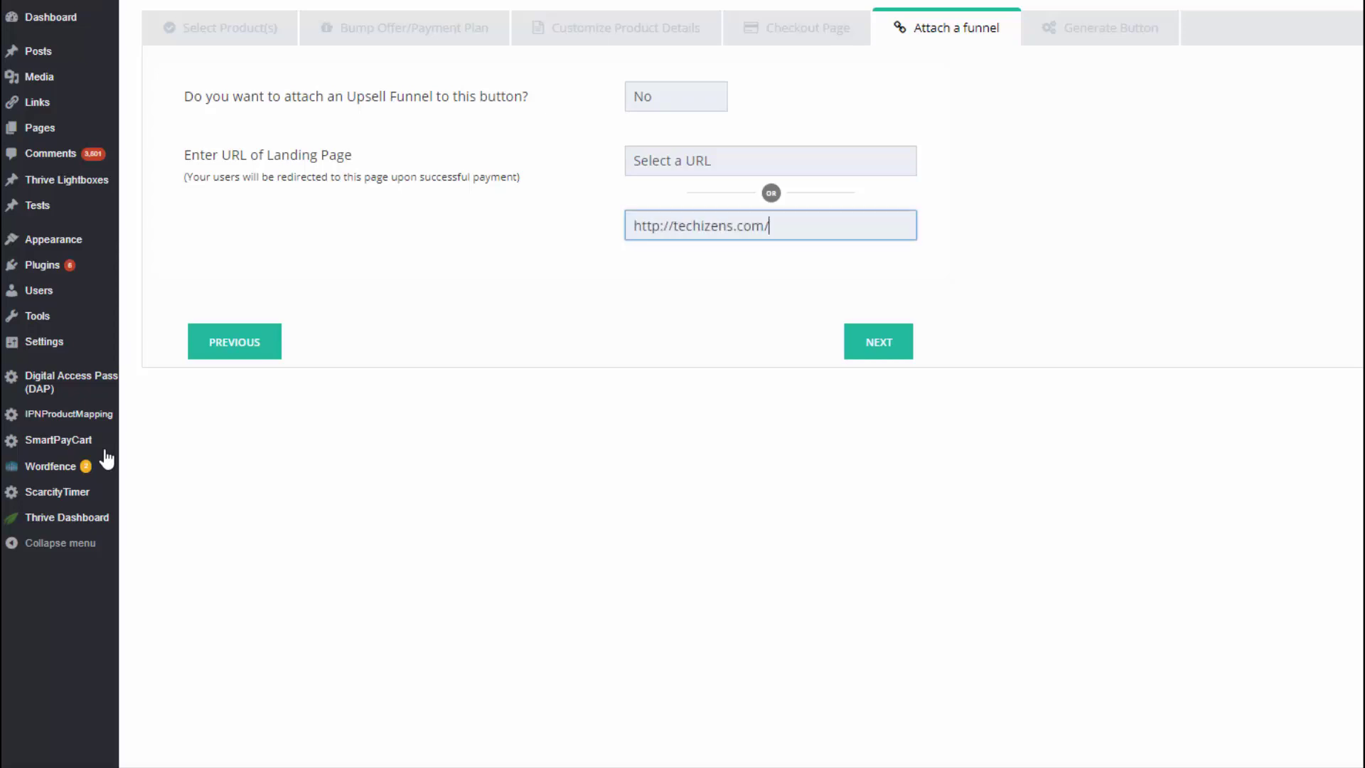
key("Tab")
key("Return")
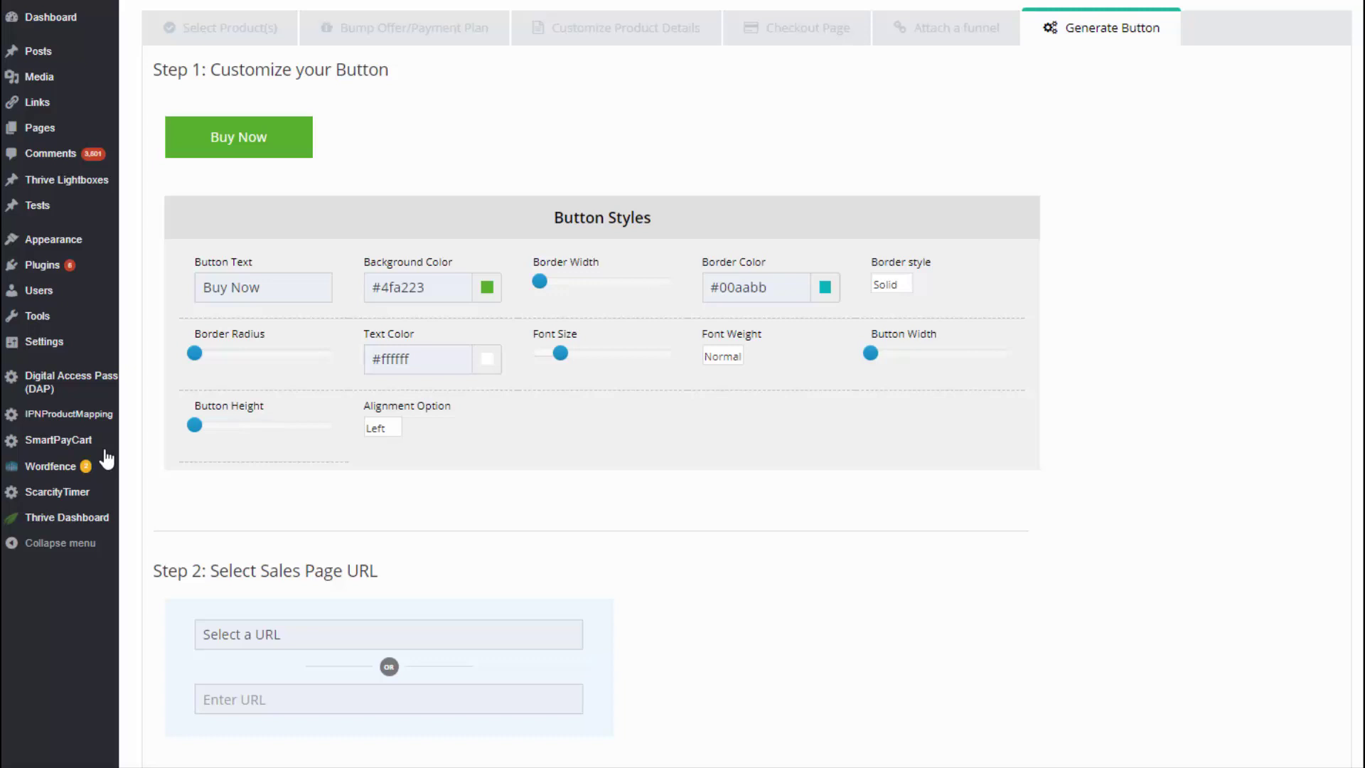
scroll(107, 458, "down", 3)
key("Tab")
type("http://techizens.com")
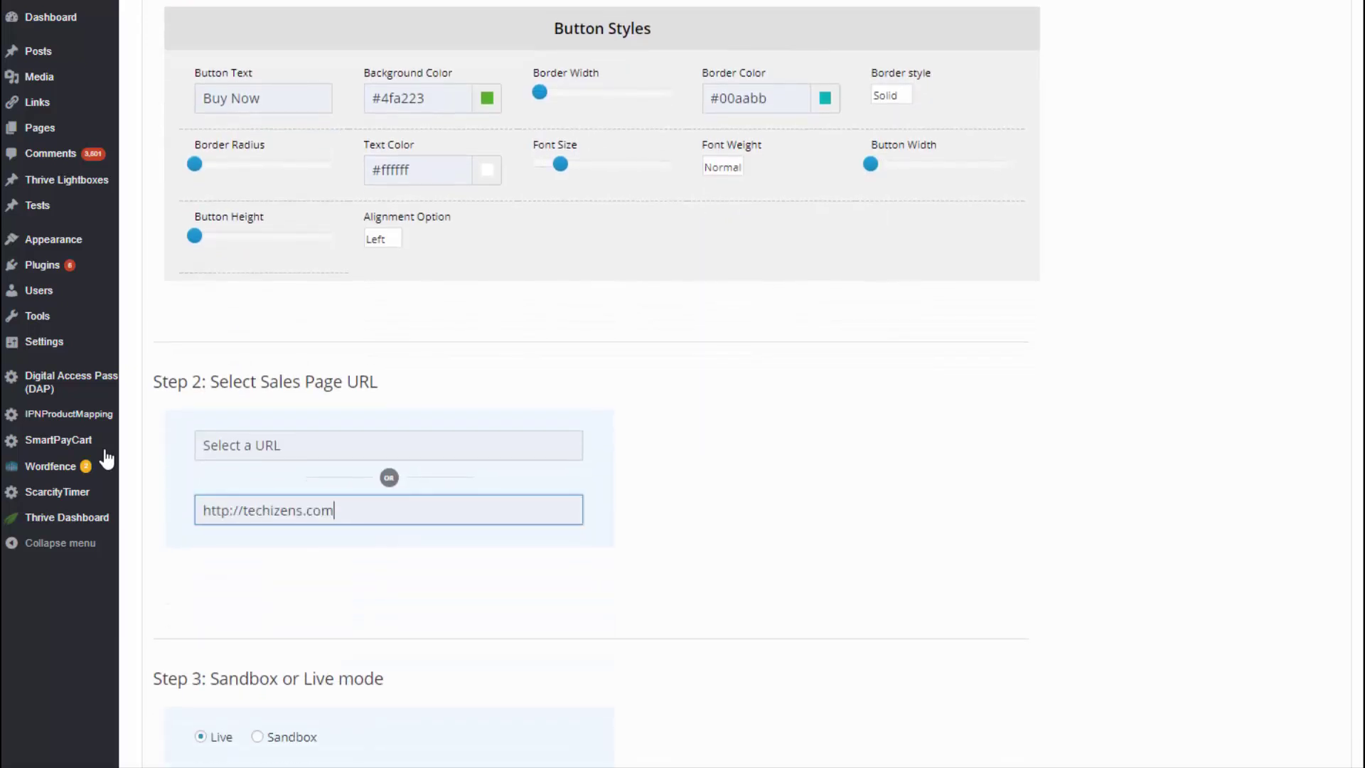
type("/home")
key("Tab")
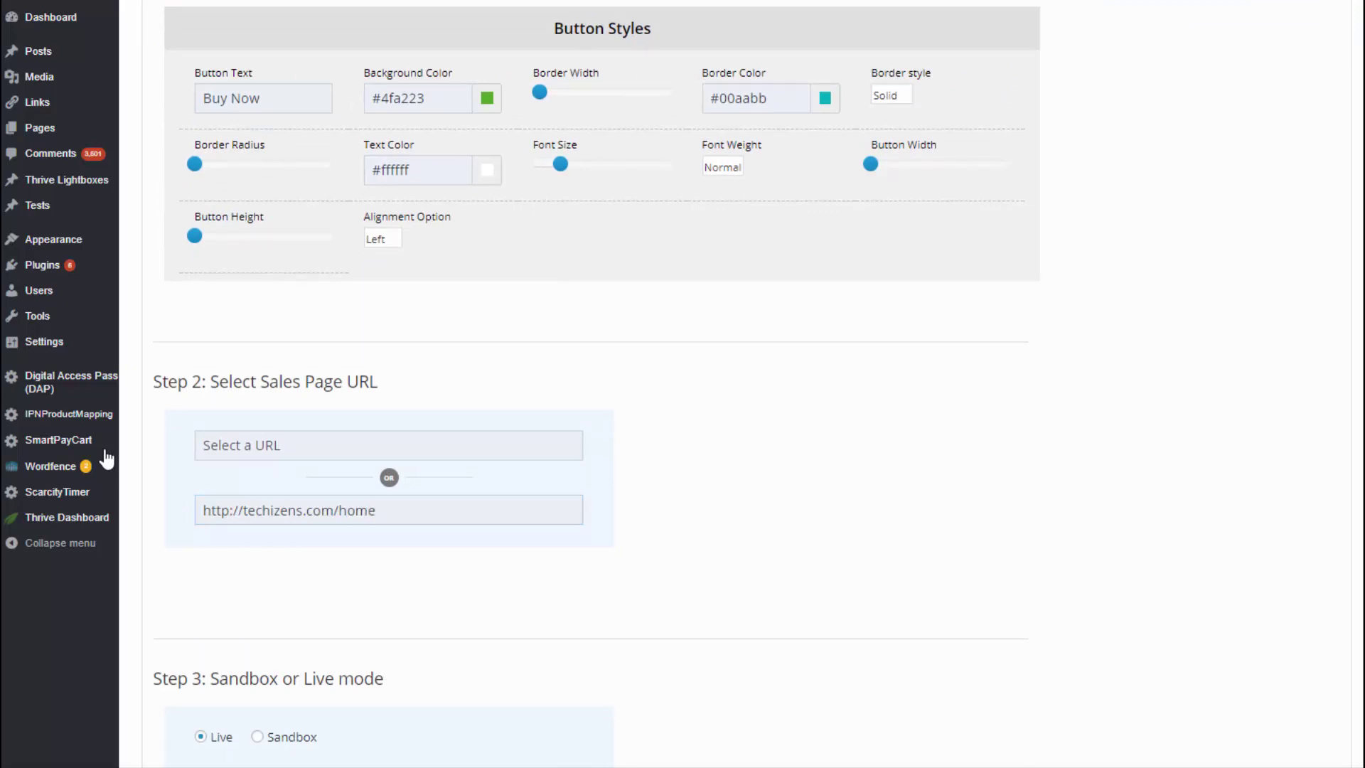
Choose Sandbox mode, save settings, and select b_id=484ad6 at the end of the Bare Link.
scroll(107, 459, "down", 3)
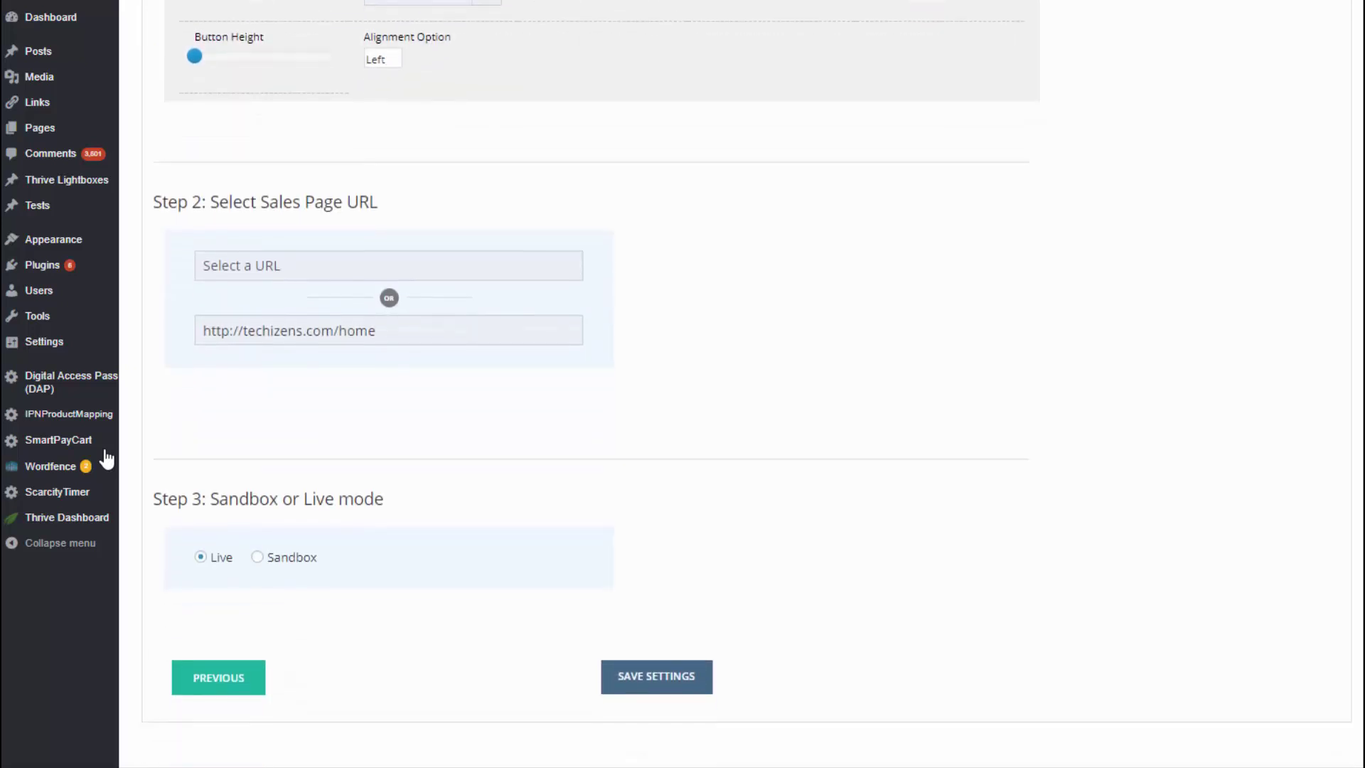
key("Tab")
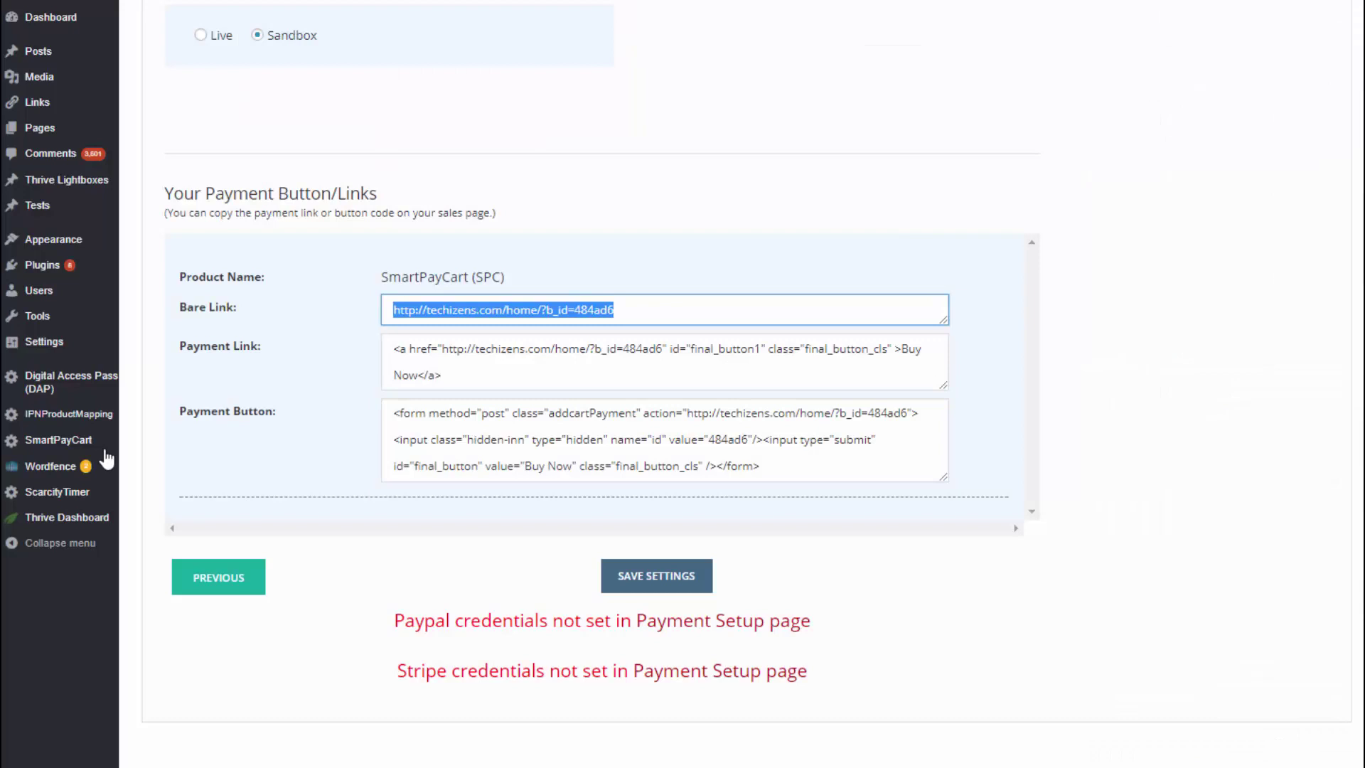
key("End")
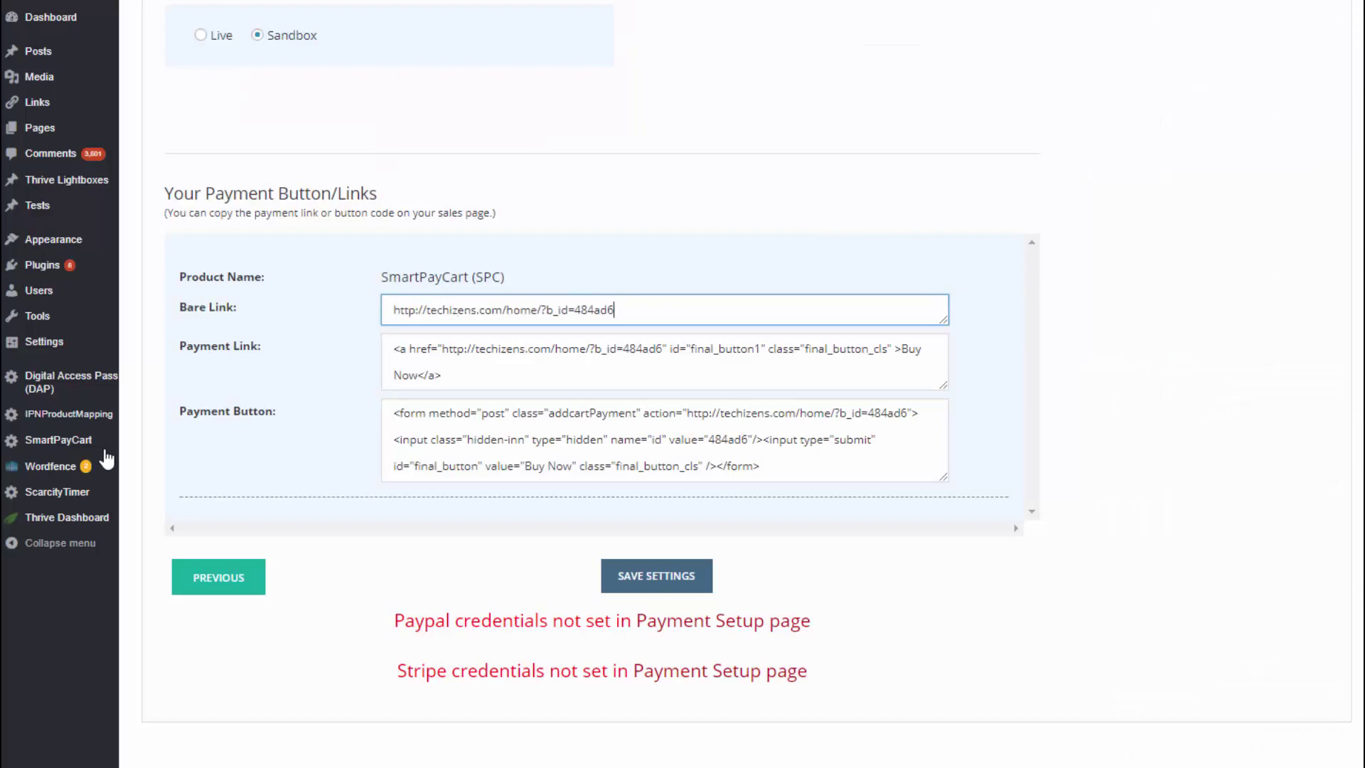
key("ctrl+shift+Left")
key("ctrl+shift+Left")
key("ctrl+c")
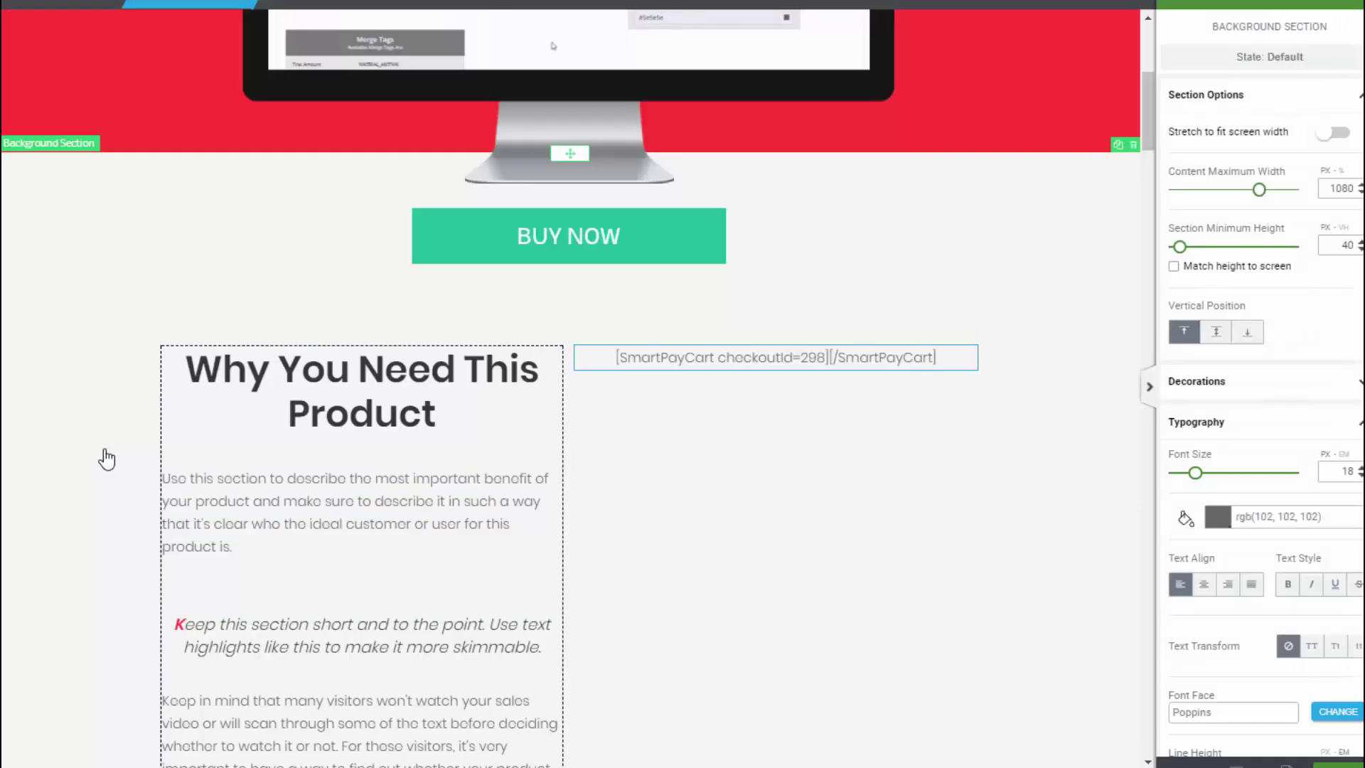
Paste b_id=484ad6 after checkoutId=298 in the [SmartPayCart] shortcode.
key("Right")
key("Right")
key("Right")
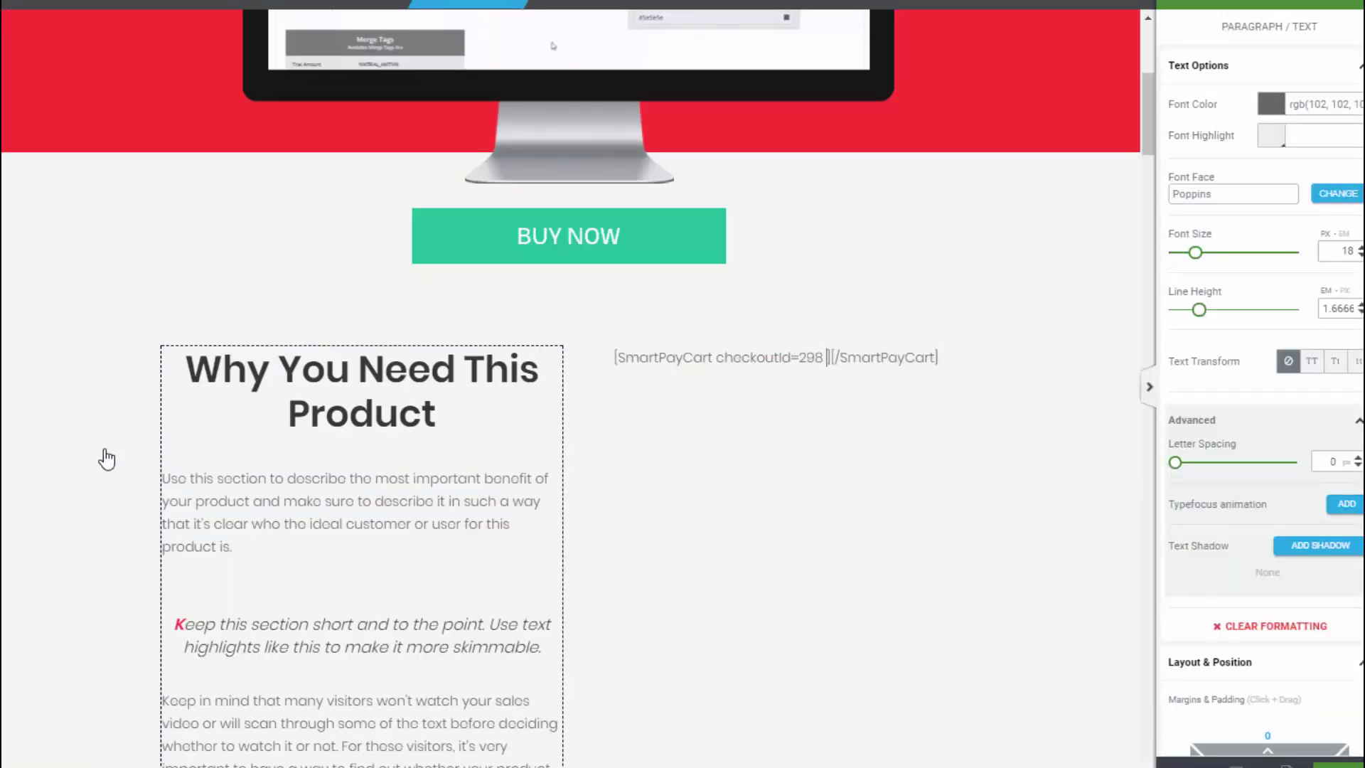
key("ctrl+v")
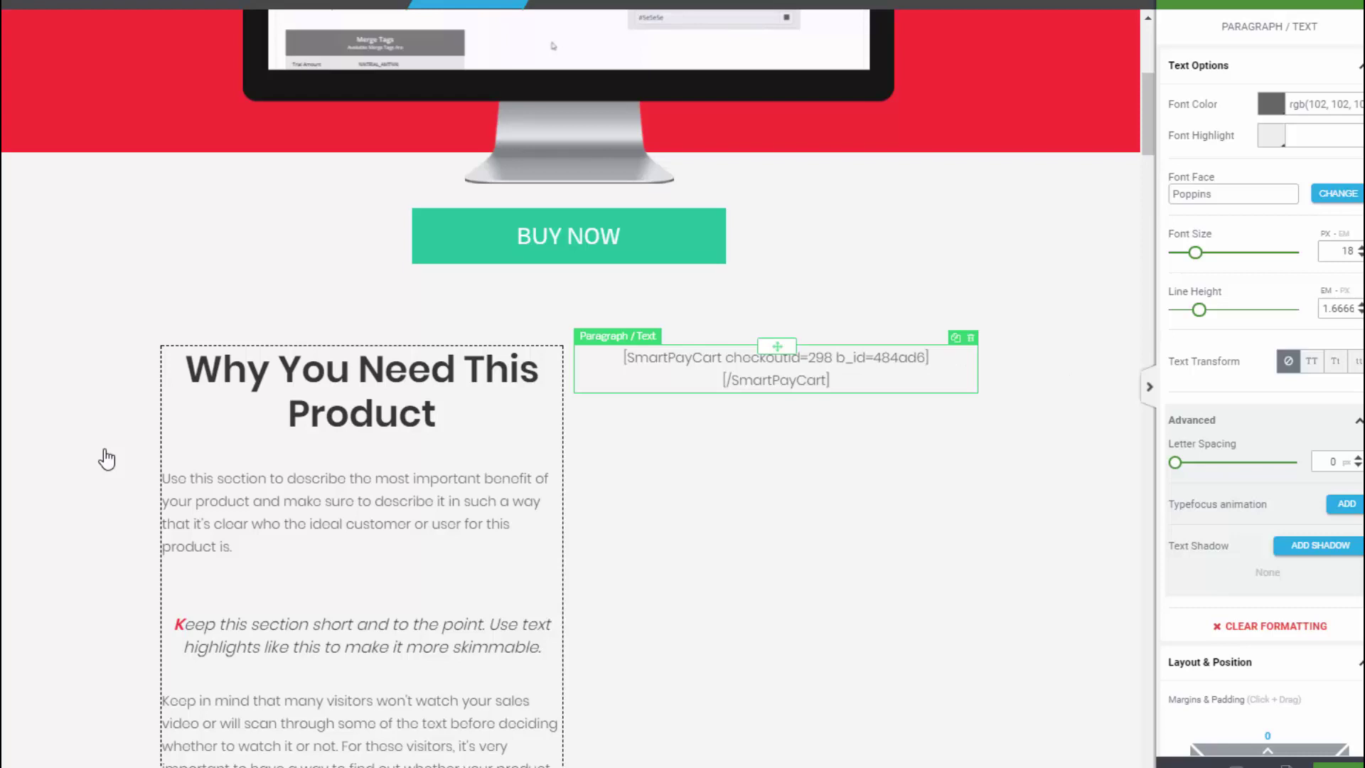
left_click(107, 459)
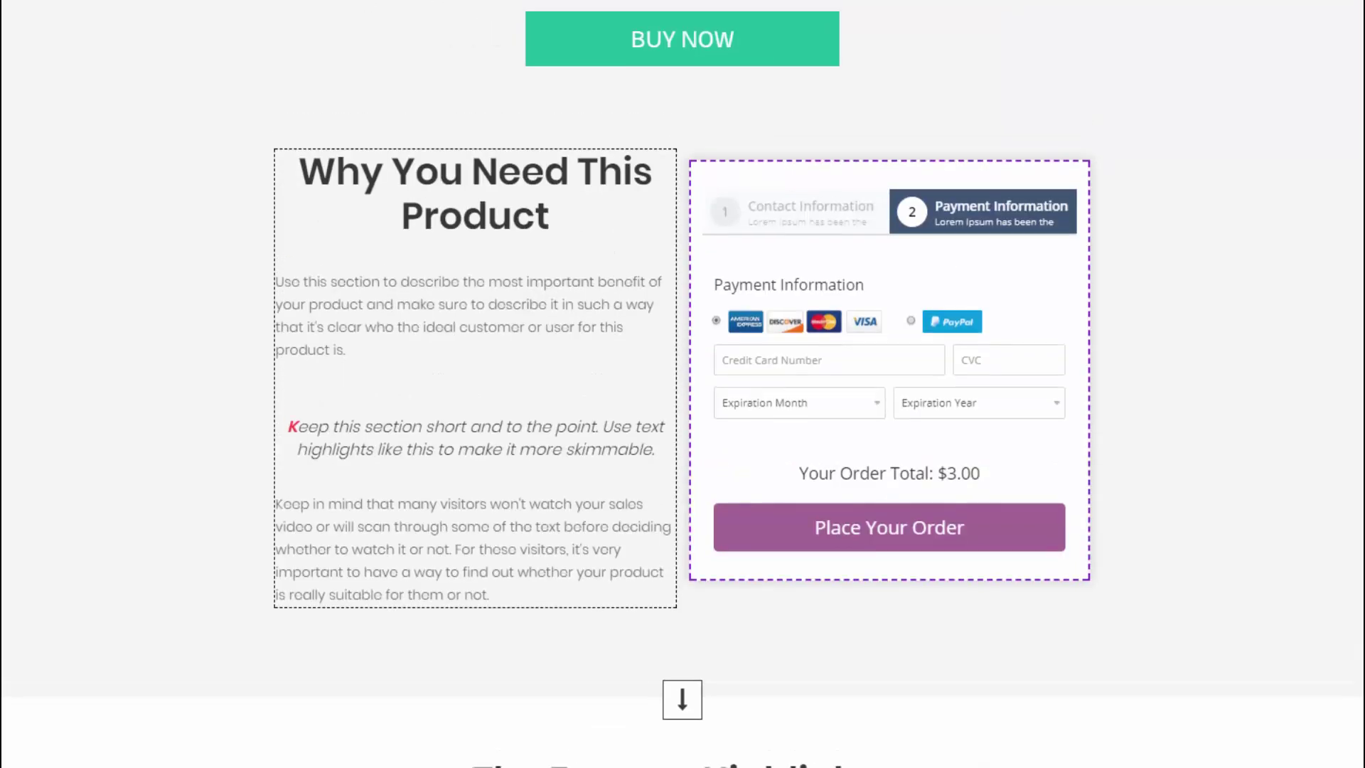
Enter a test card number and CVC, set expiry 01/2028, and place the order.
left_click(829, 360)
type("4242424242424242")
key("Tab")
type("111")
key("Tab")
key("space")
key("Return")
key("Tab")
key("space")
key("Return")
key("Tab")
key("Return")
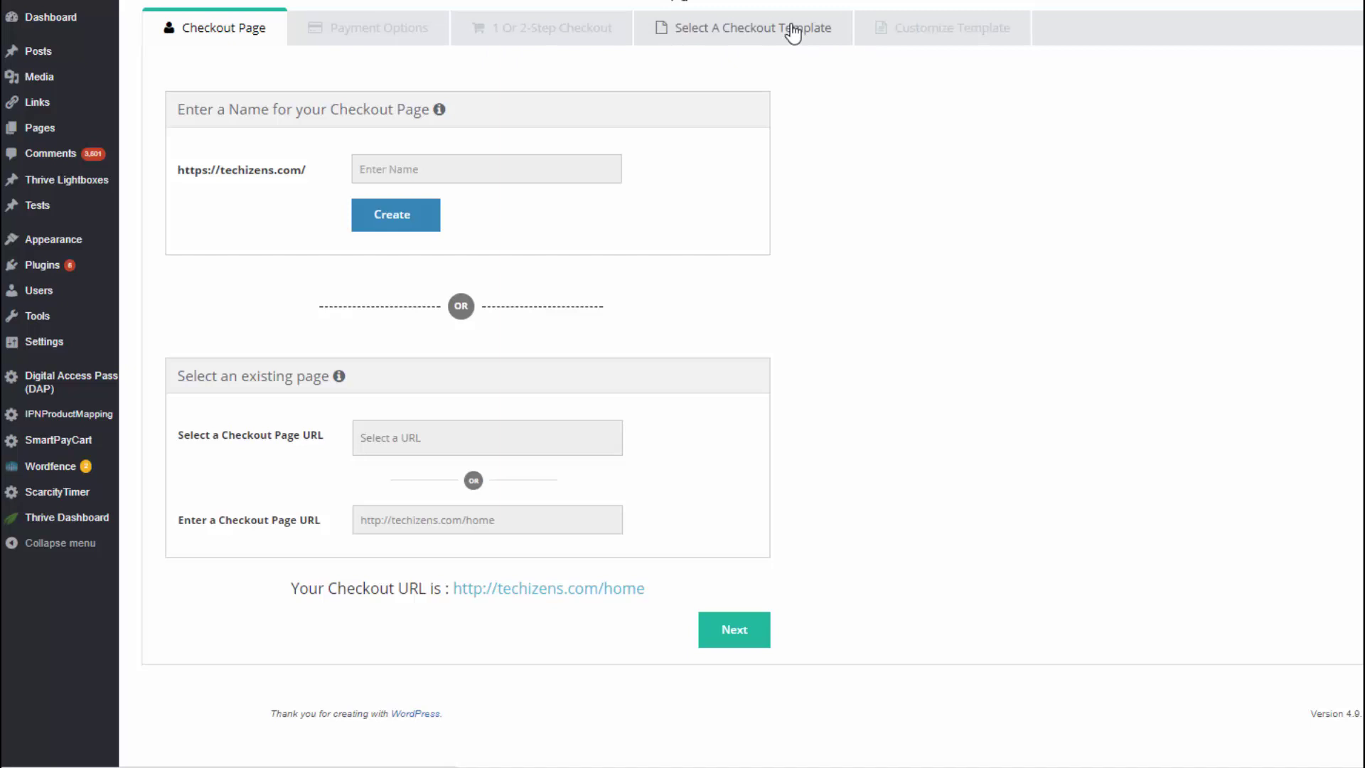
Save the techizens.com/home checkout template, then scroll back to the top of the Generate Button step.
left_click(877, 31)
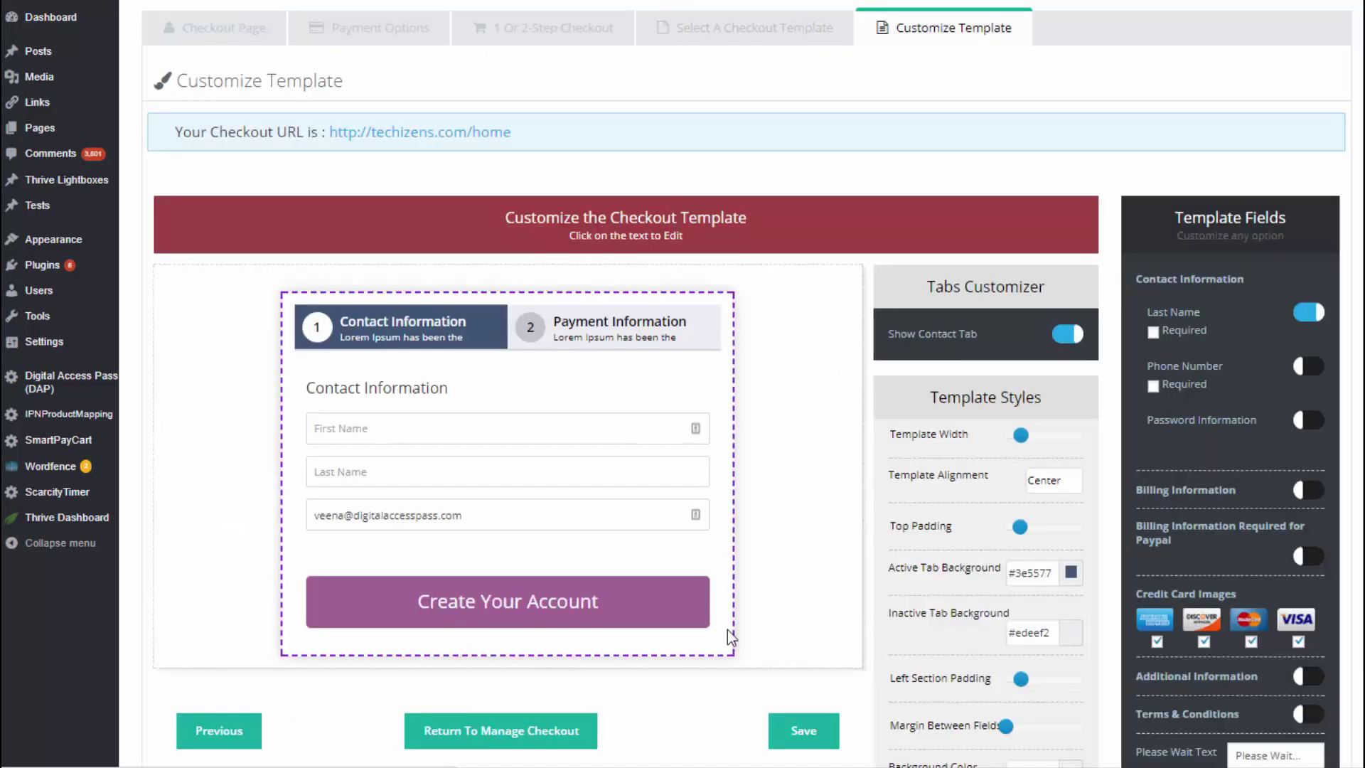
left_click(807, 732)
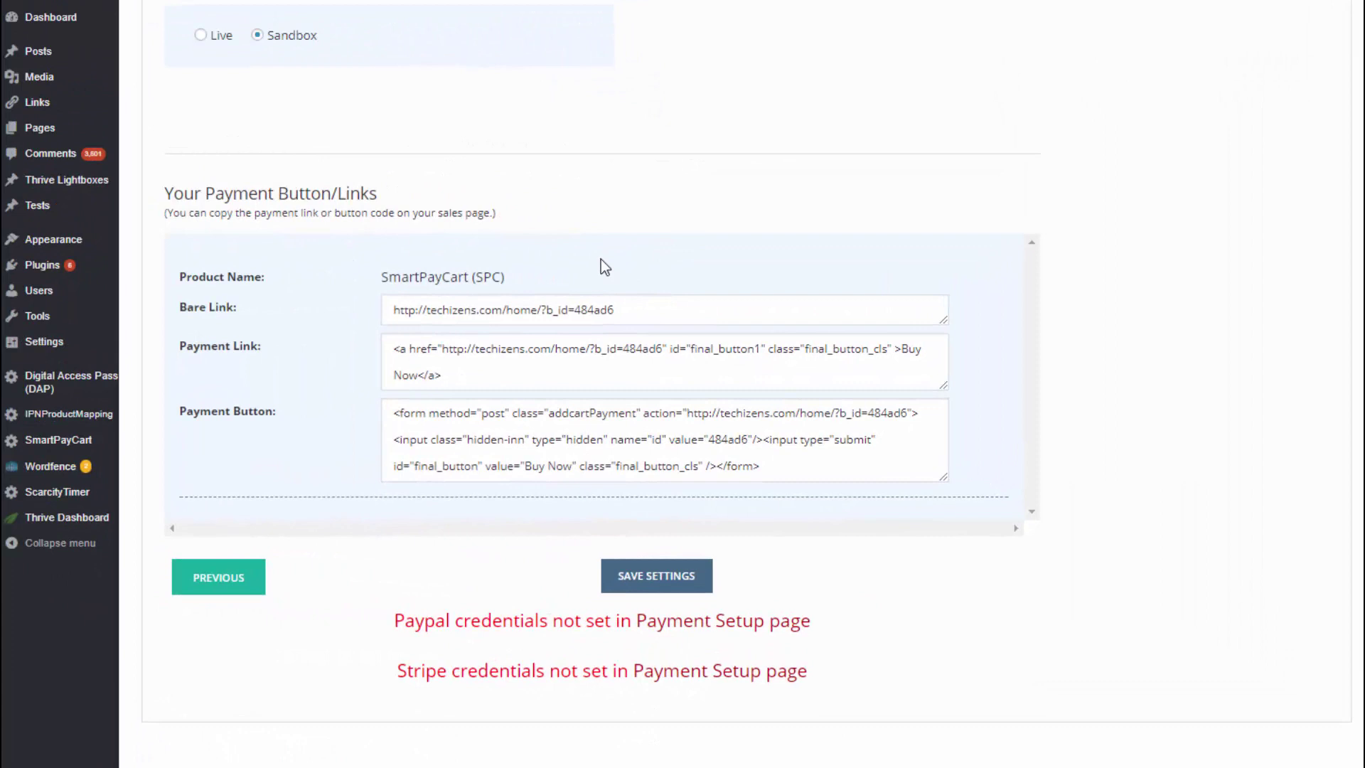
scroll(601, 259, "up", 15)
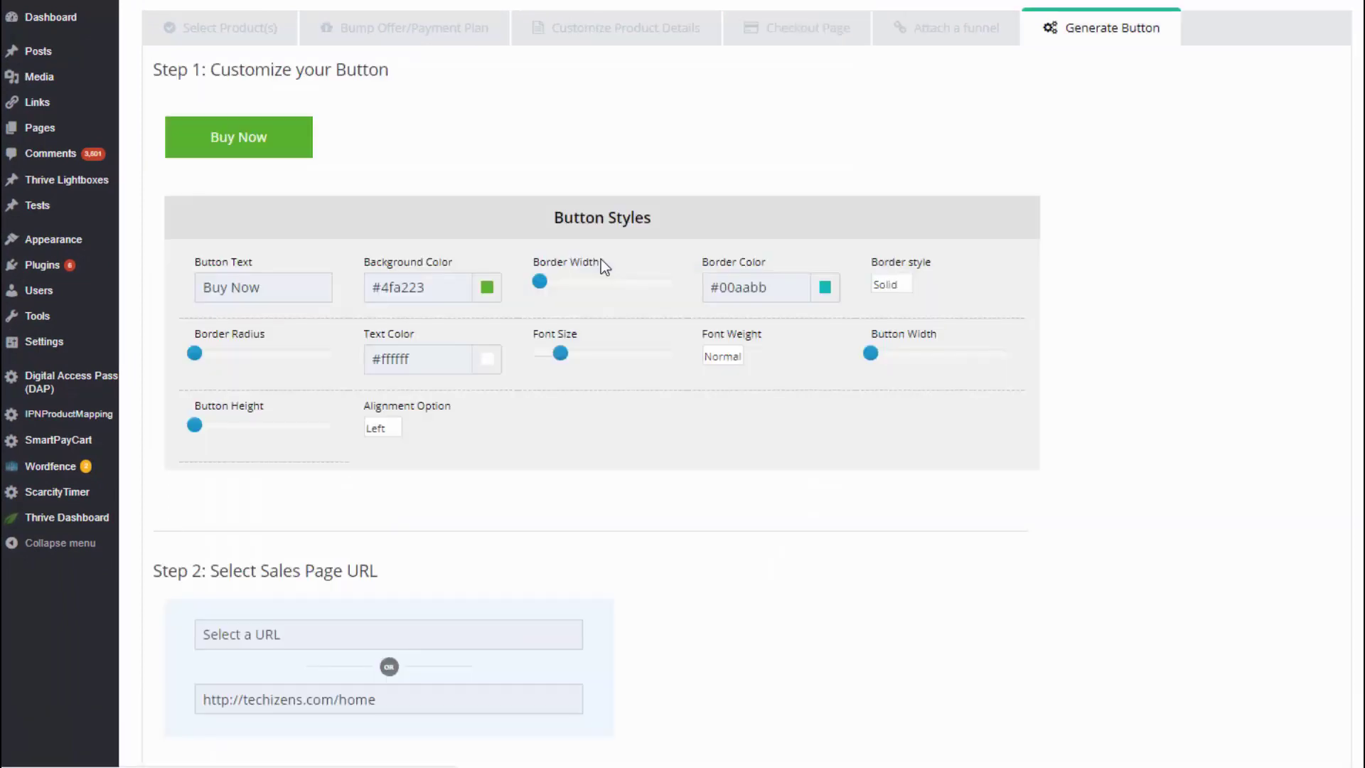
Match the 484ad6 Bare Link ID against the sales page's b_id=484ad6 shortcode, then leave the shortcode block.
scroll(600, 259, "down", 3)
scroll(601, 260, "down", 8)
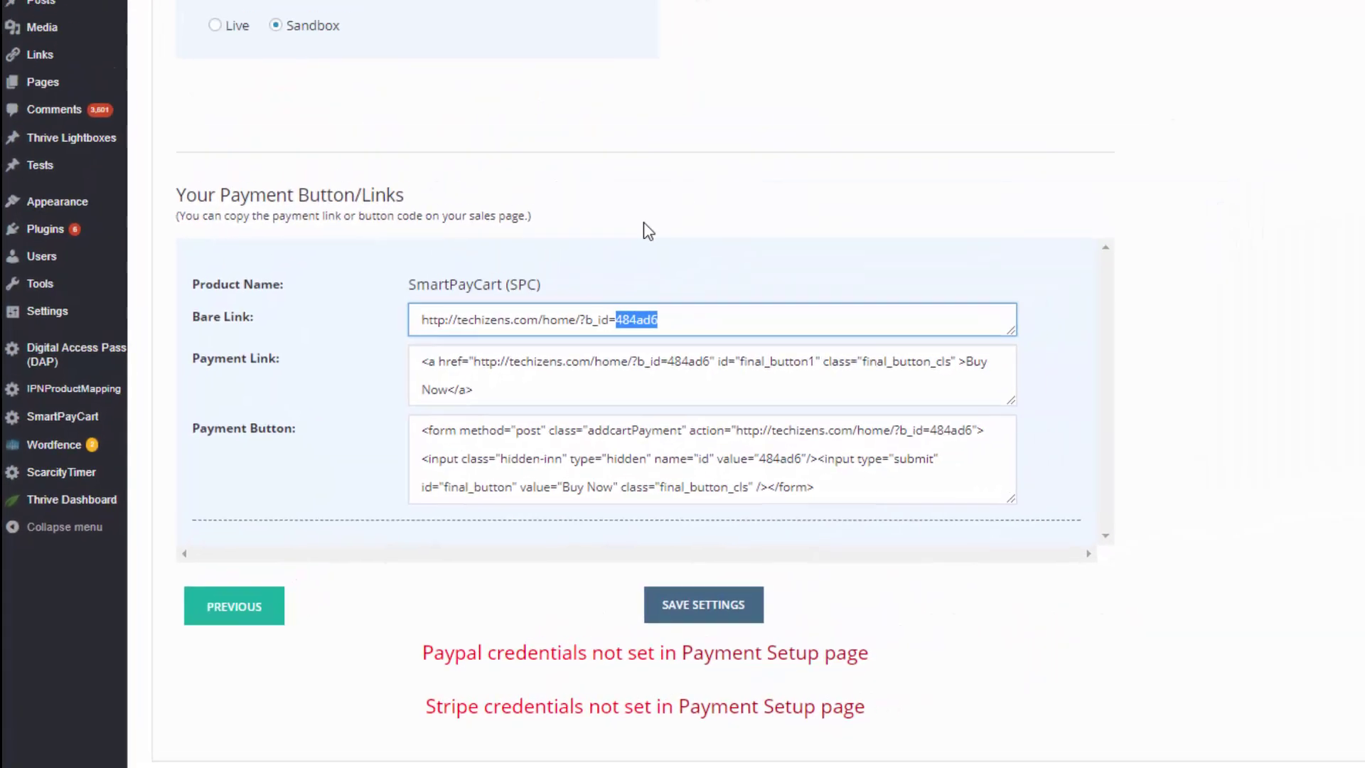
key("Right")
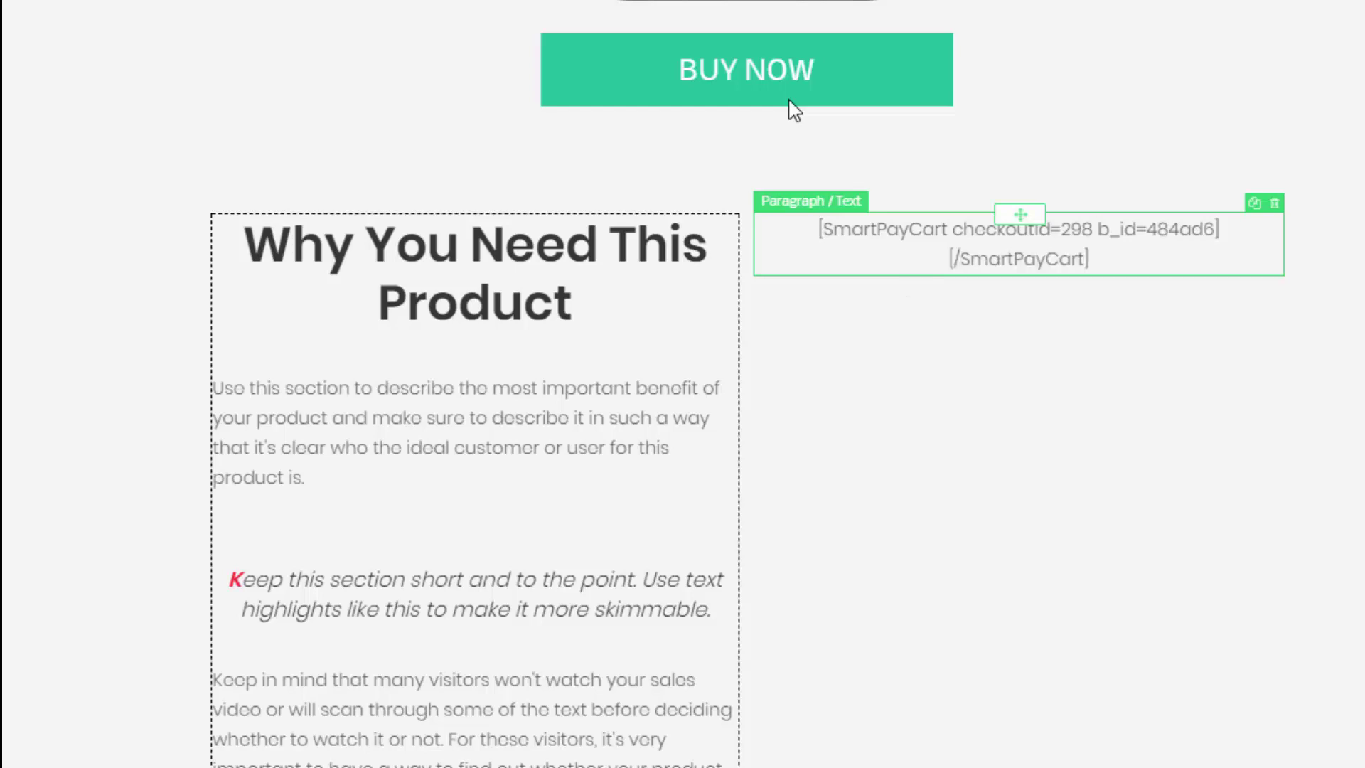
key("Escape")
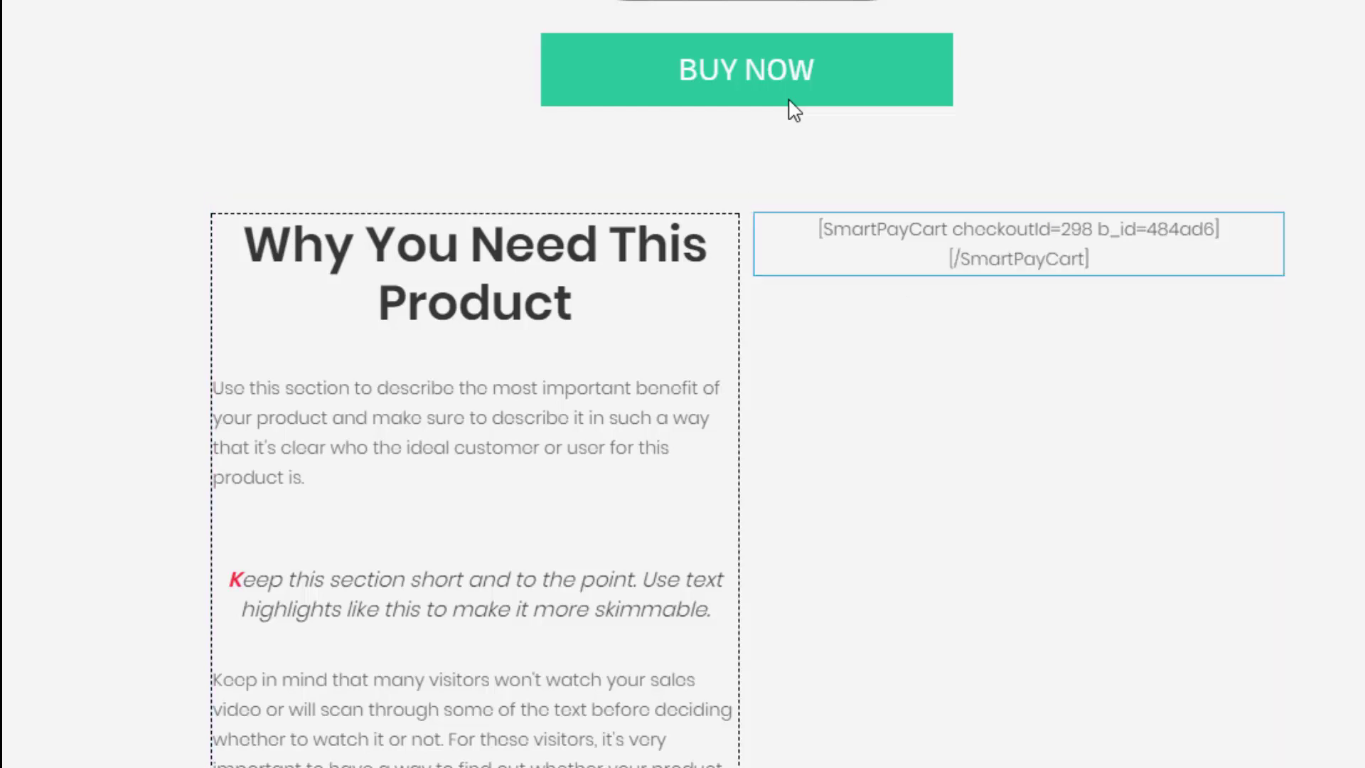